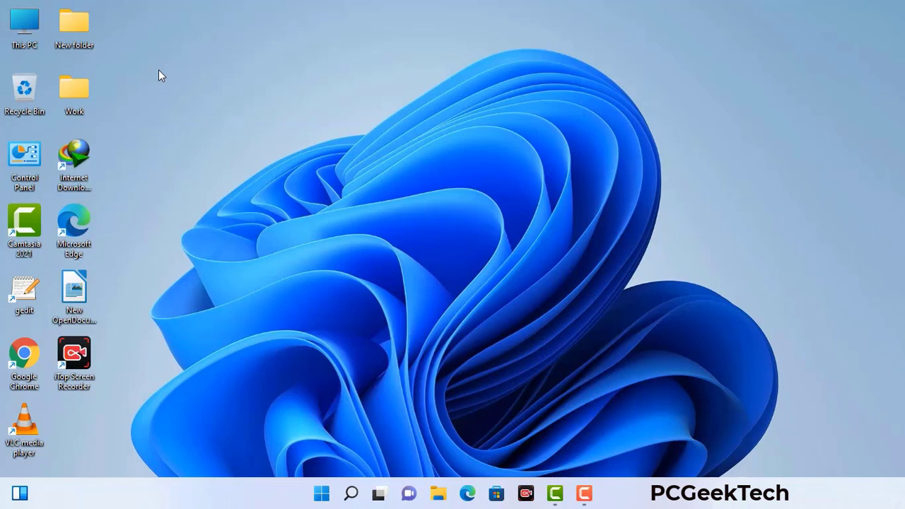
Run msconfig from the Run dialog to open System Configuration
key("super+r")
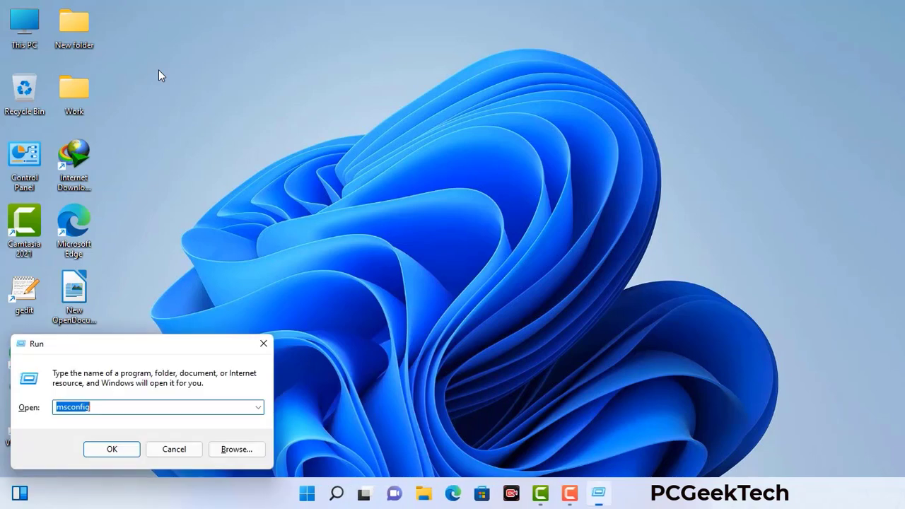
left_click_drag(152, 343, 397, 112)
left_click(362, 177)
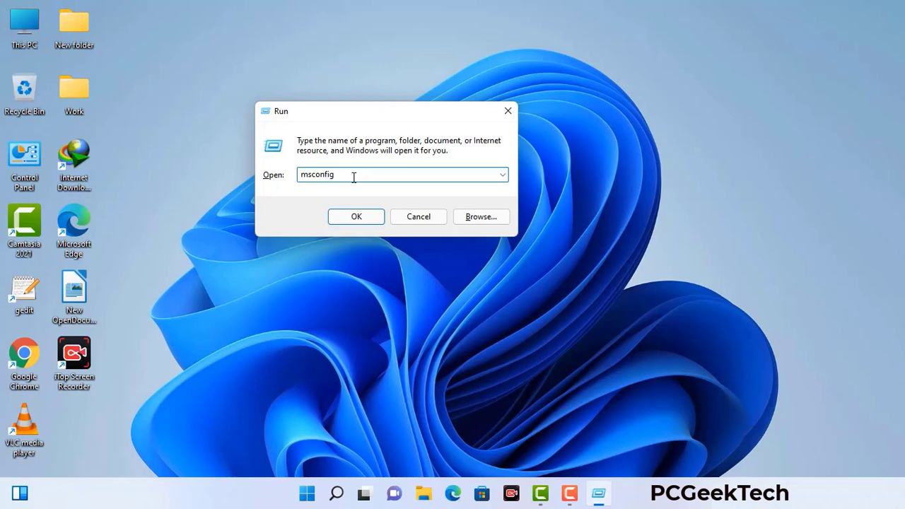
left_click(349, 221)
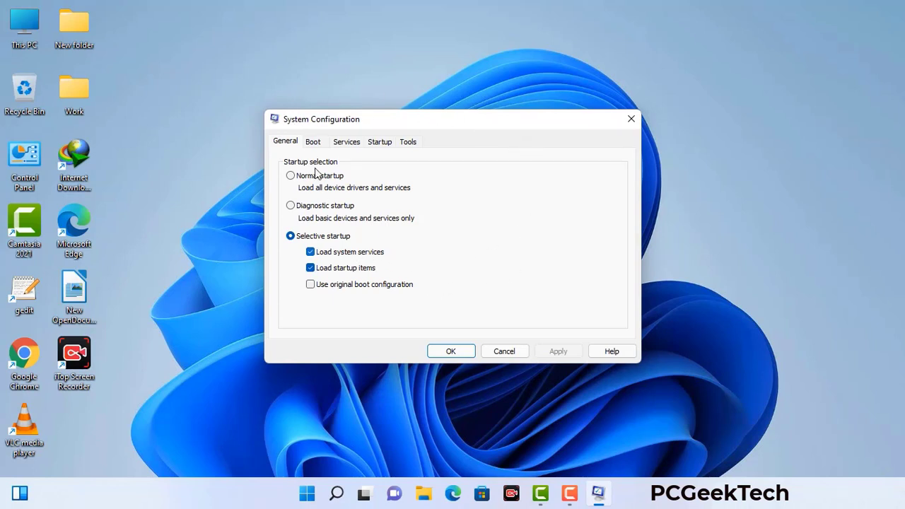
Enable Safe boot with the Network option on the Boot tab, apply it and restart
left_click(315, 144)
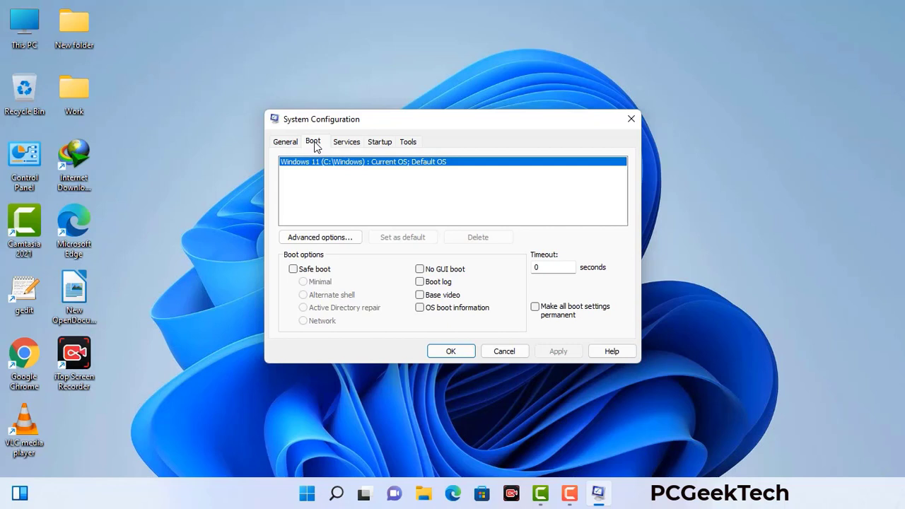
left_click(293, 269)
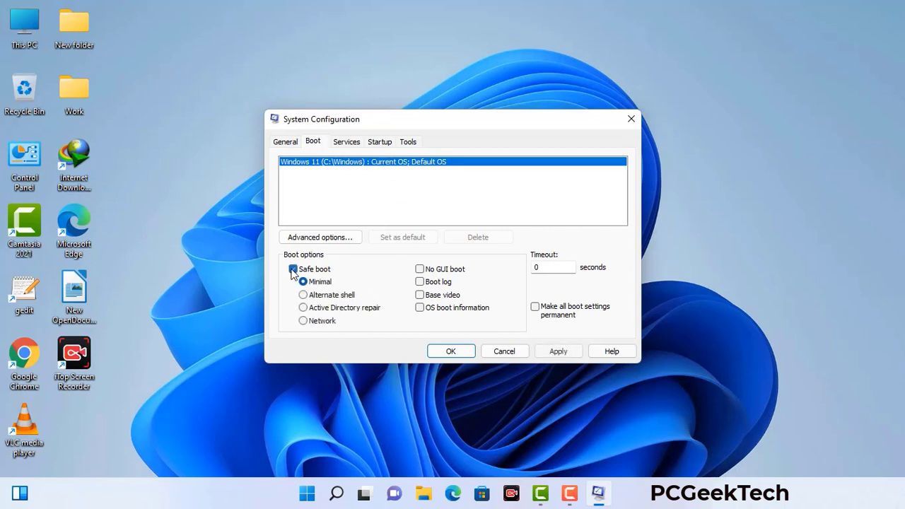
left_click(323, 325)
left_click(557, 351)
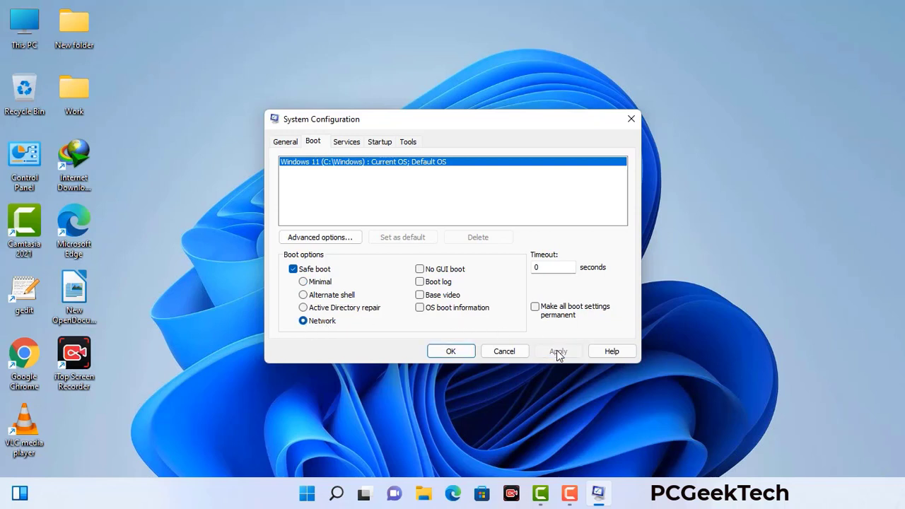
left_click(450, 352)
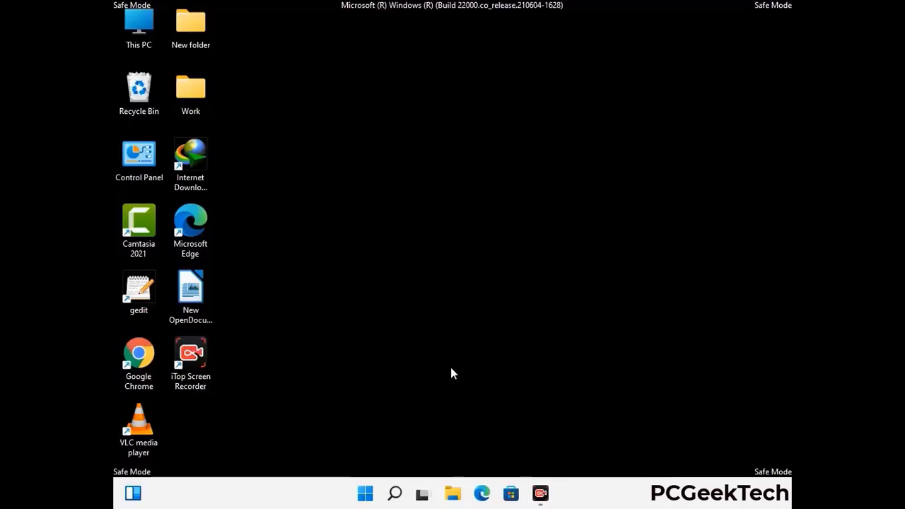
Turn on 'Show hidden files, folders, and drives' in Control Panel's File Explorer Options
double_click(140, 169)
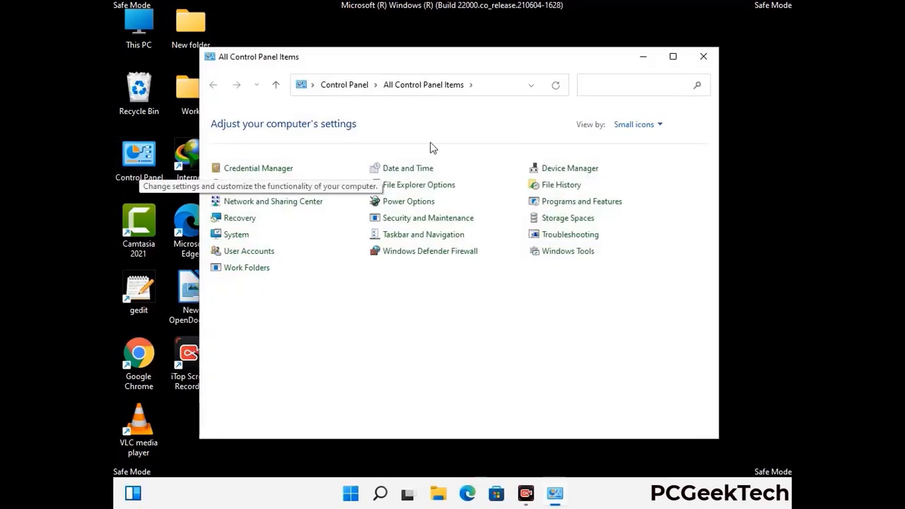
left_click(436, 188)
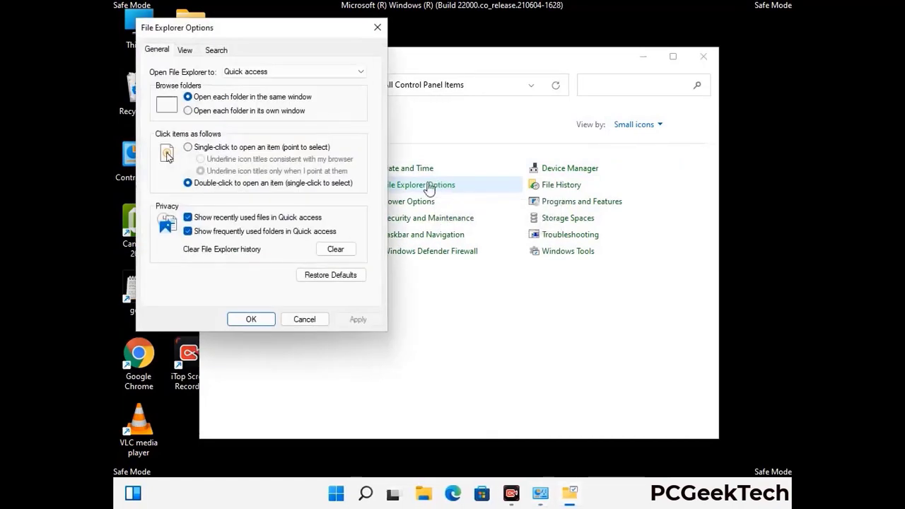
left_click(186, 51)
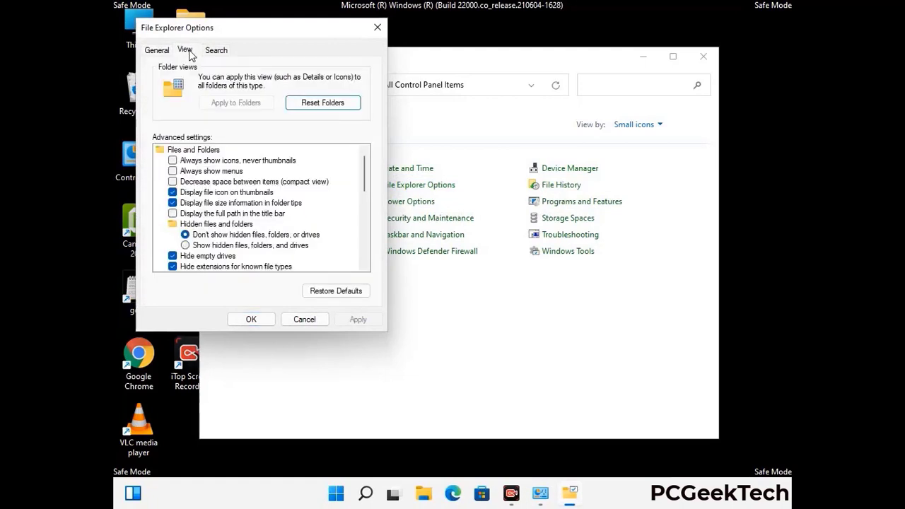
left_click(189, 246)
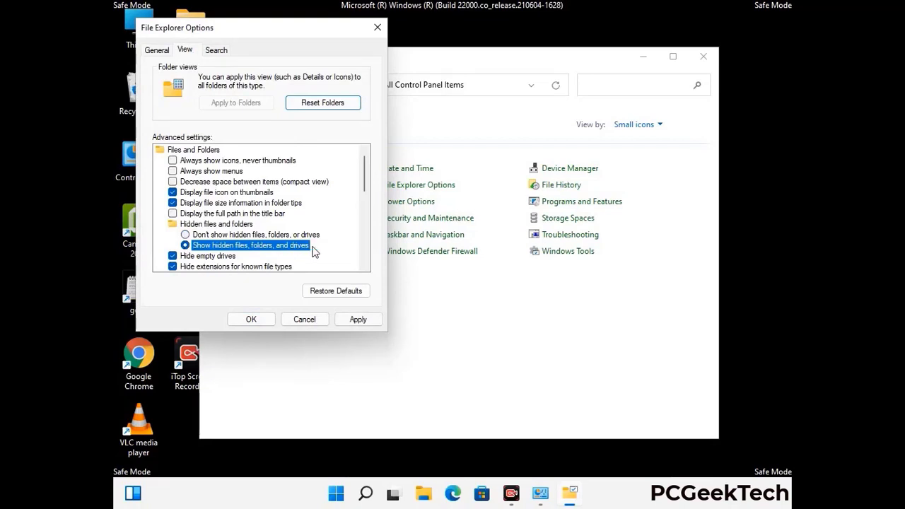
left_click(356, 319)
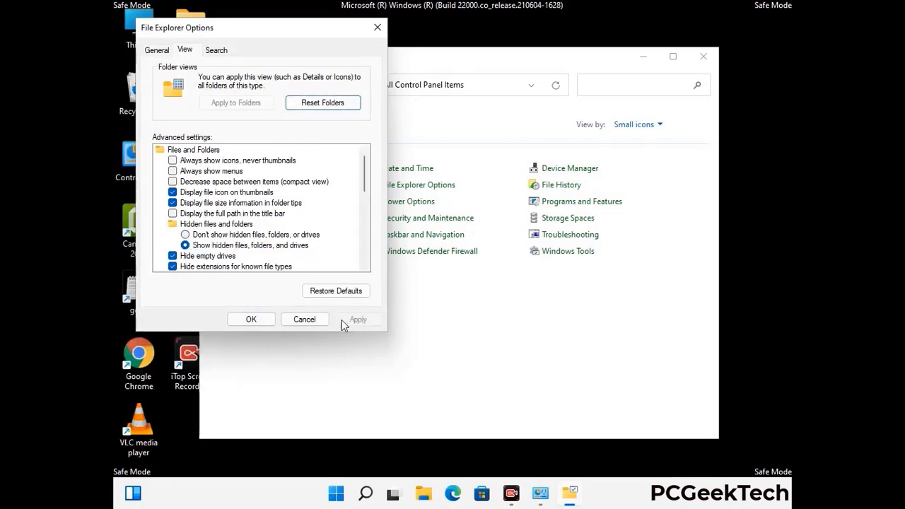
left_click(237, 321)
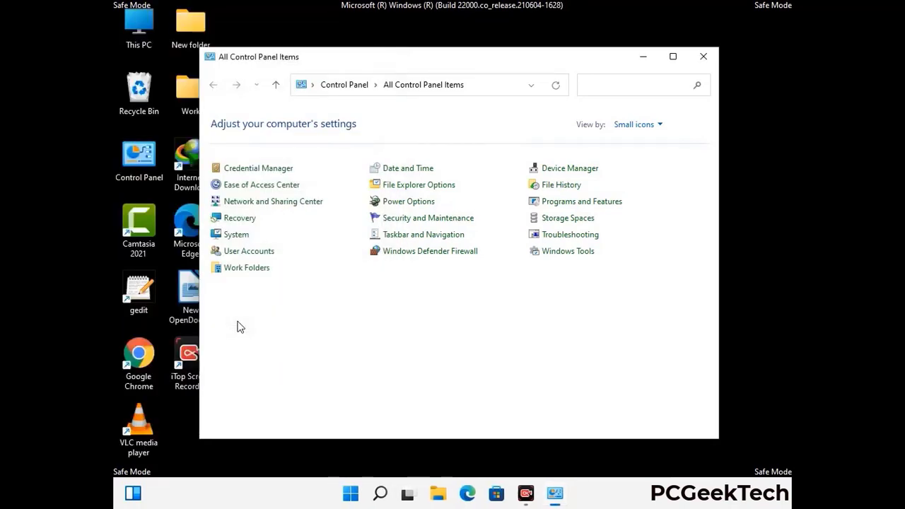
Close Control Panel and browse from This PC into Local Disk (C:) > Windows
left_click(704, 56)
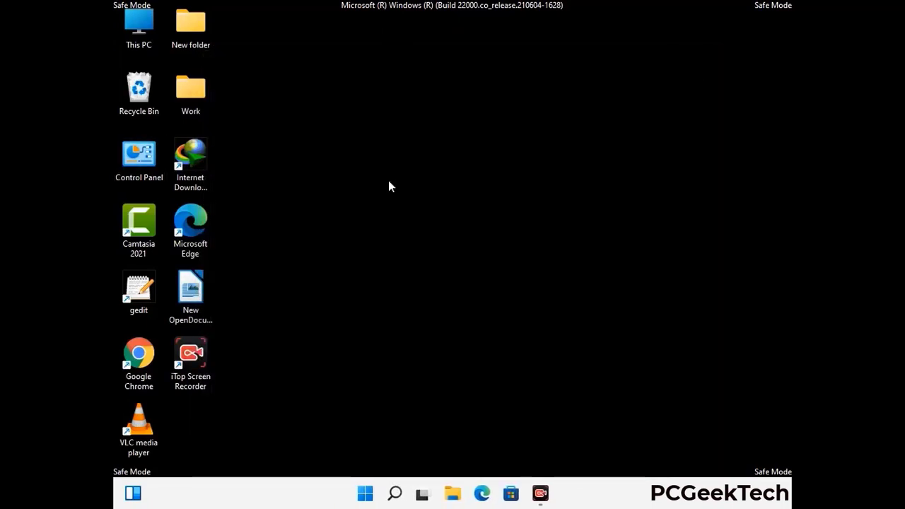
double_click(134, 44)
double_click(395, 309)
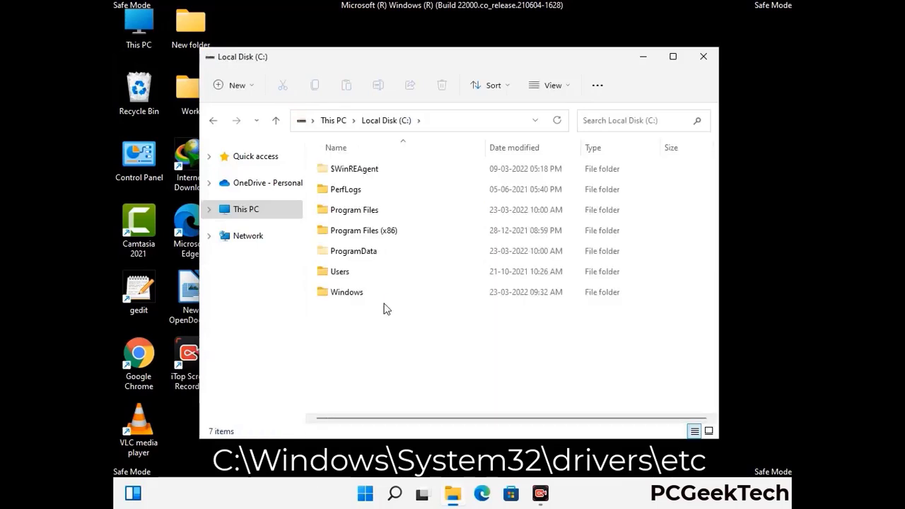
double_click(340, 292)
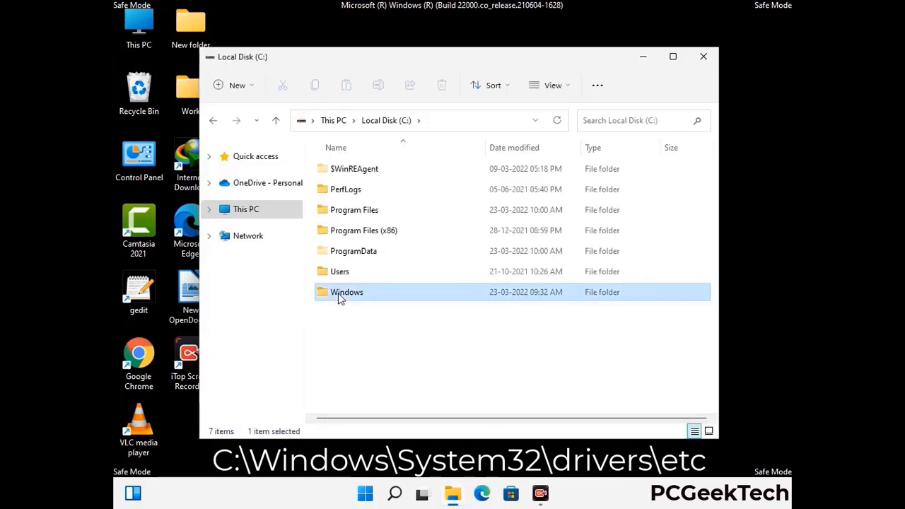
Go through System32 > drivers > etc and open the hosts file
scroll(453, 302, "down", 6)
scroll(446, 305, "down", 12)
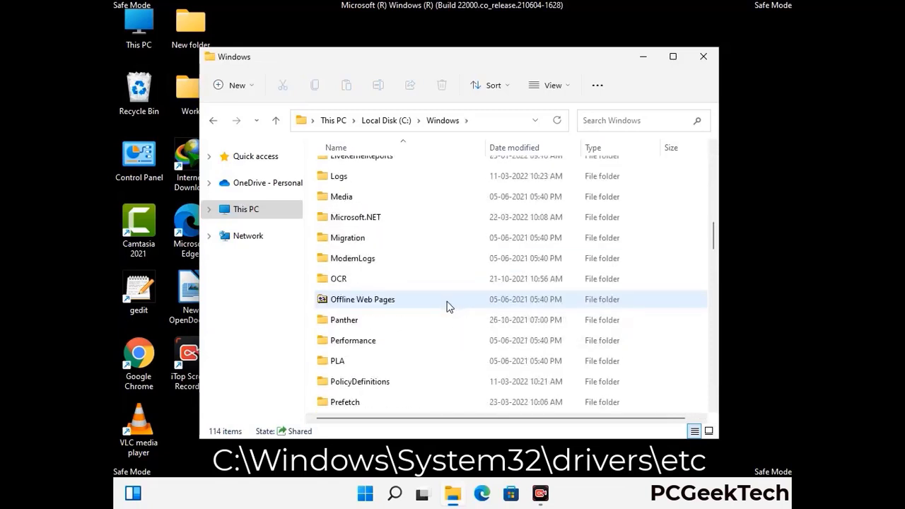
scroll(396, 318, "down", 2)
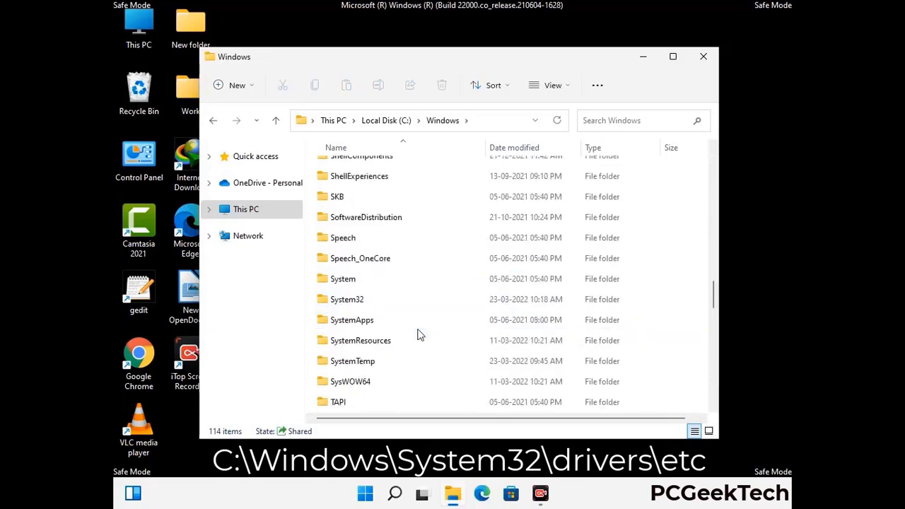
double_click(346, 300)
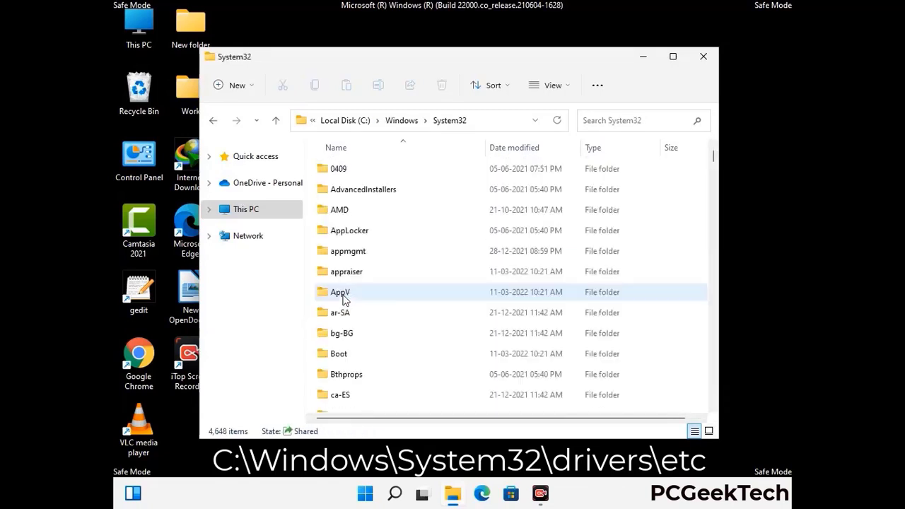
scroll(390, 298, "down", 5)
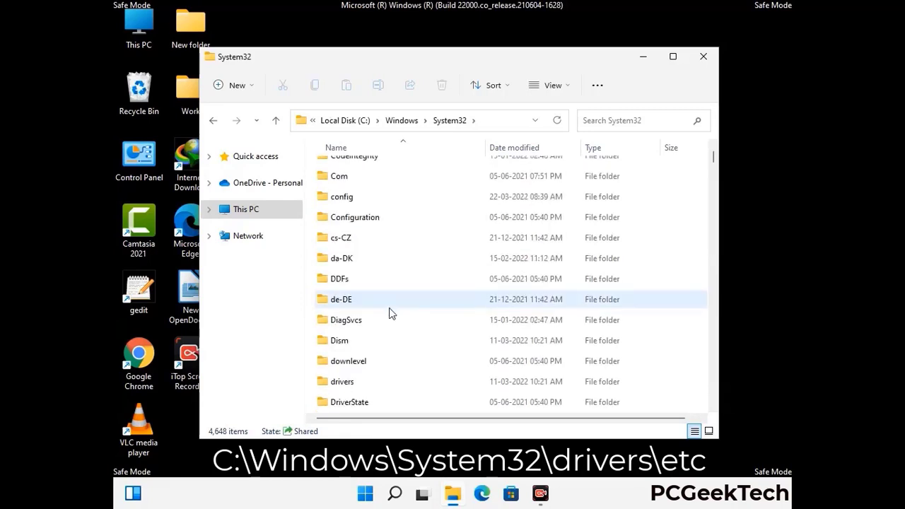
double_click(349, 385)
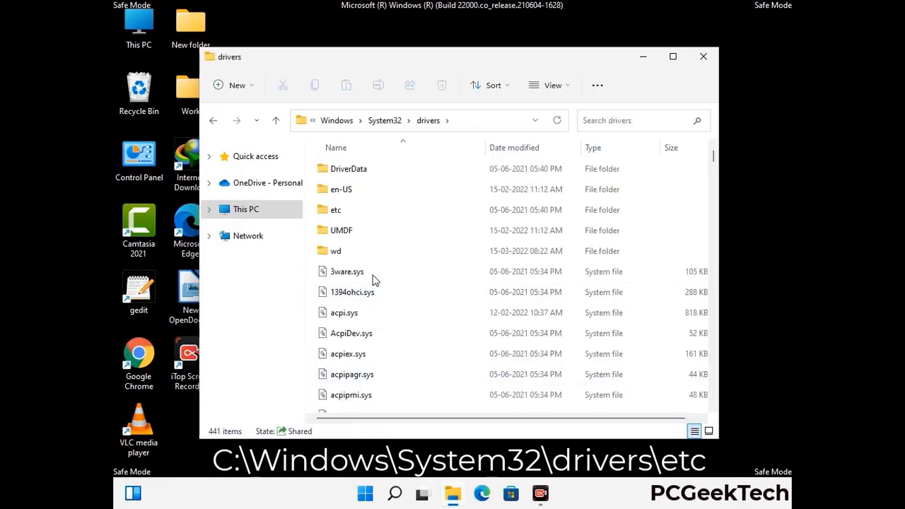
double_click(337, 210)
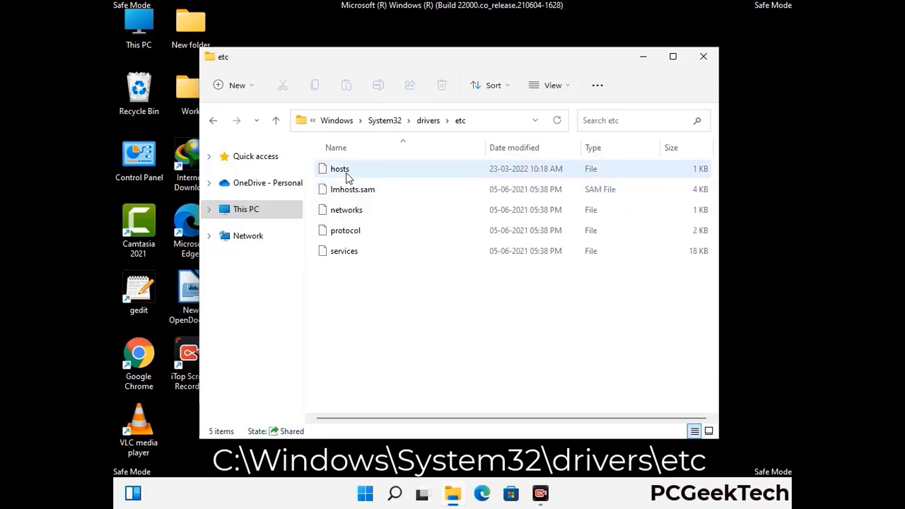
left_click(347, 177)
double_click(347, 177)
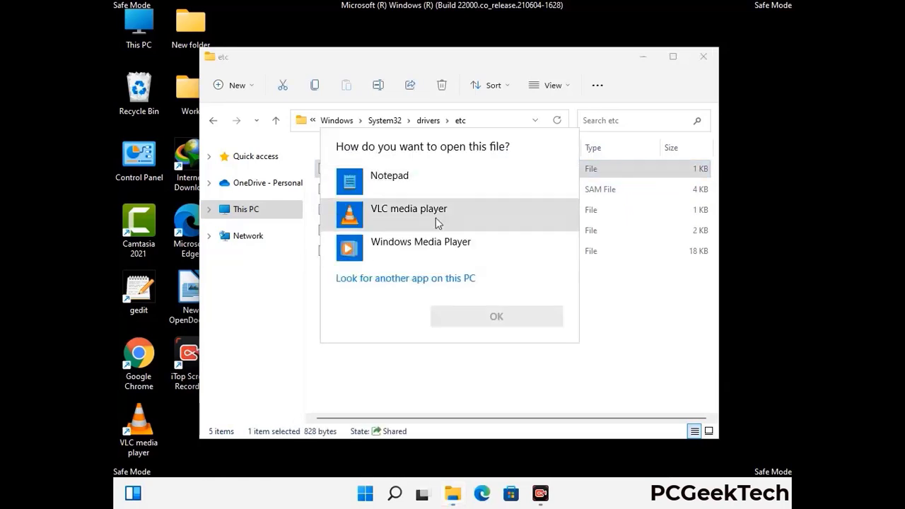
Choose Notepad to open the hosts file
left_click(401, 180)
left_click(496, 318)
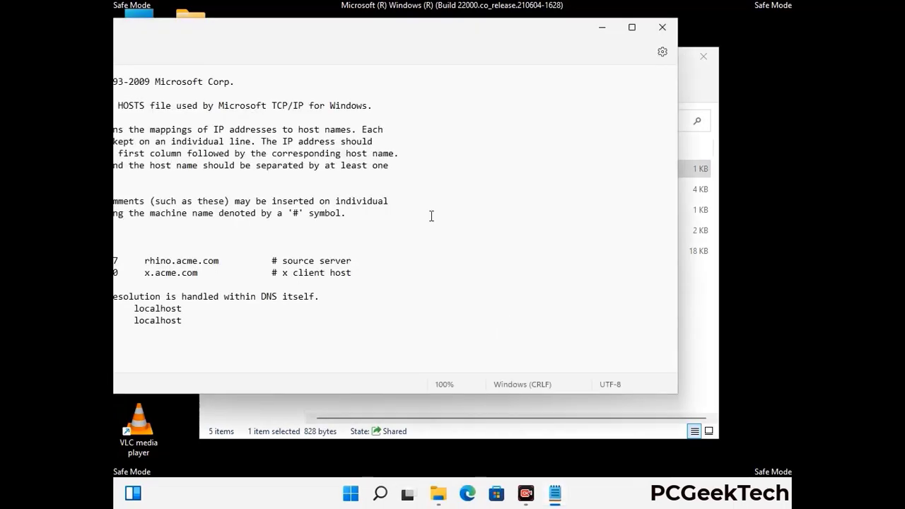
left_click_drag(348, 33, 480, 46)
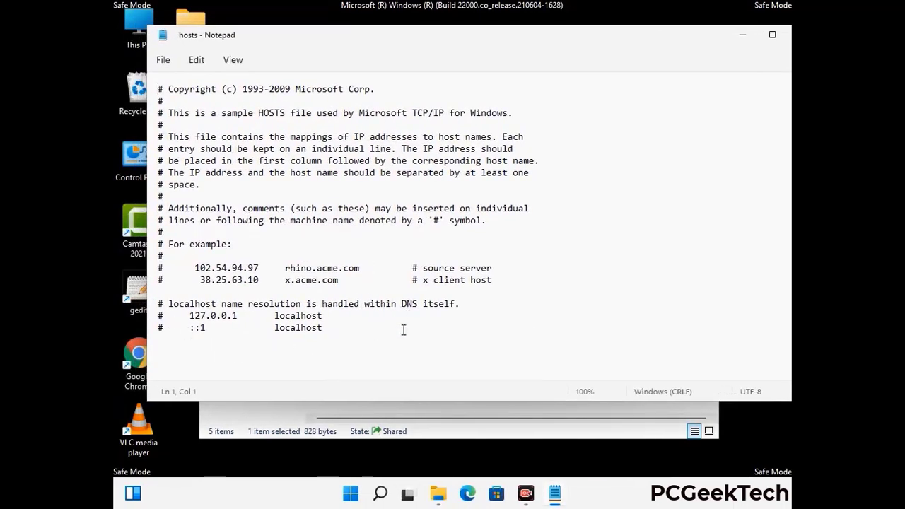
Add a blank line after the last localhost entry, save hosts, and close Notepad
left_click(337, 329)
key("Return")
key("Return")
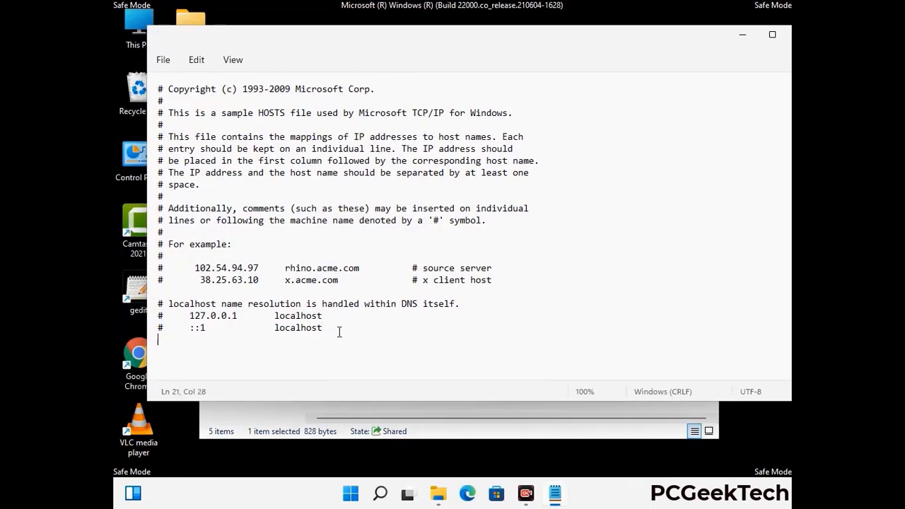
scroll(155, 304, "down", 1)
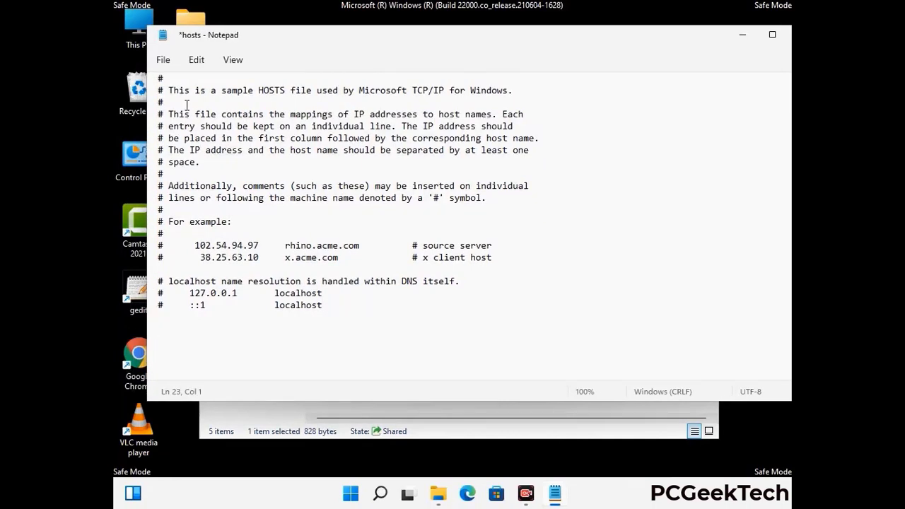
left_click(163, 61)
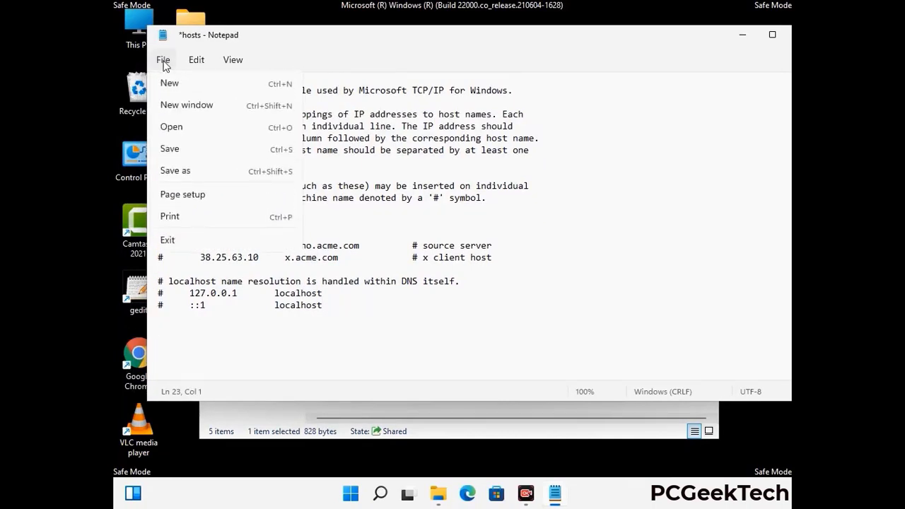
left_click(169, 148)
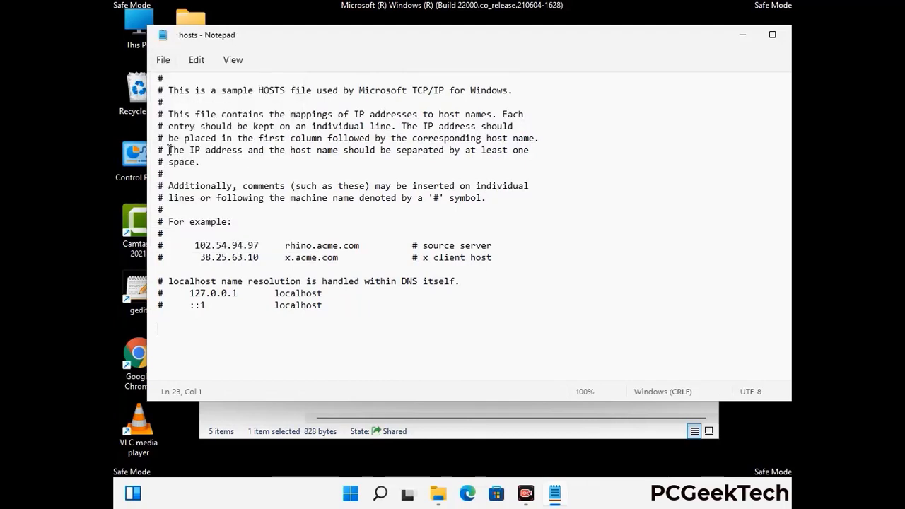
left_click_drag(673, 39, 568, 40)
left_click(698, 40)
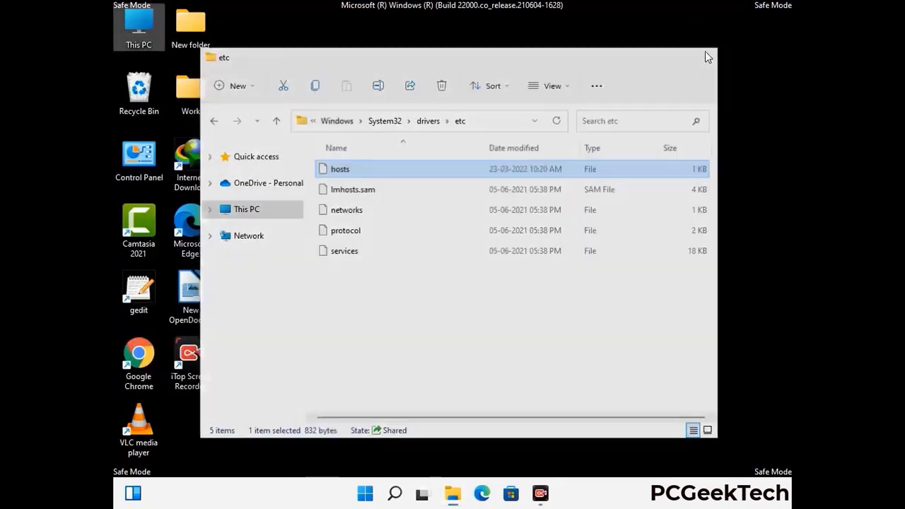
Close the etc window and run %appdata% from the Run dialog
left_click(704, 51)
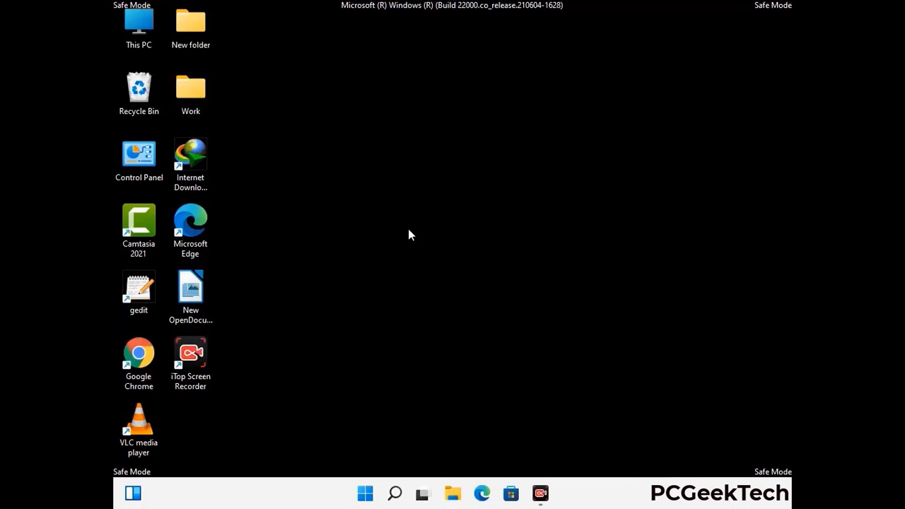
key("super+r")
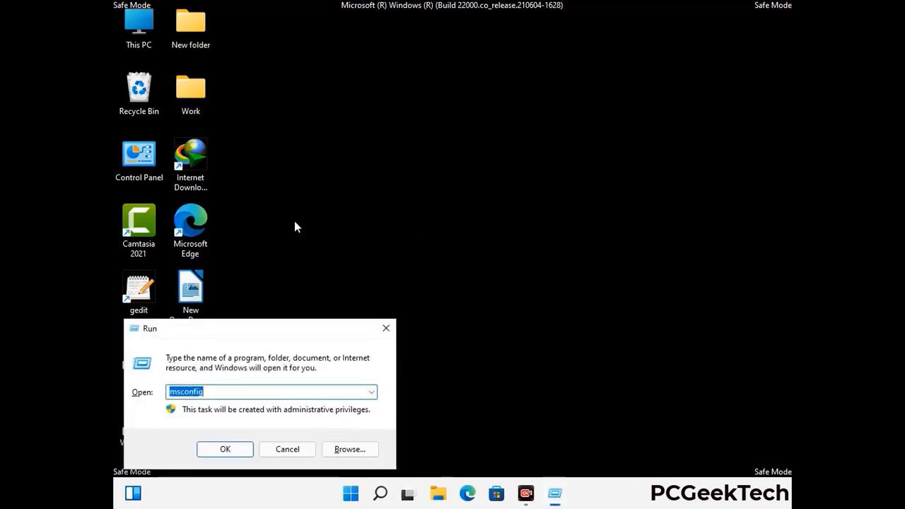
left_click_drag(259, 325, 422, 140)
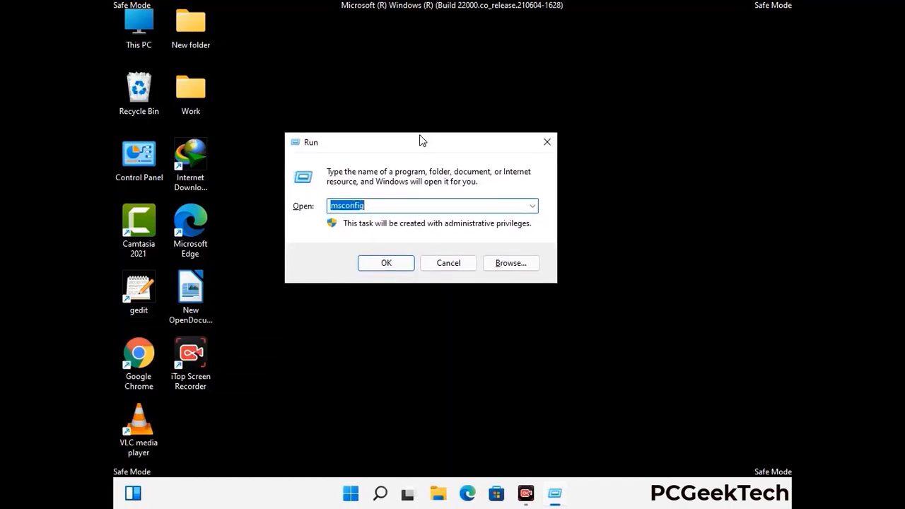
type("%")
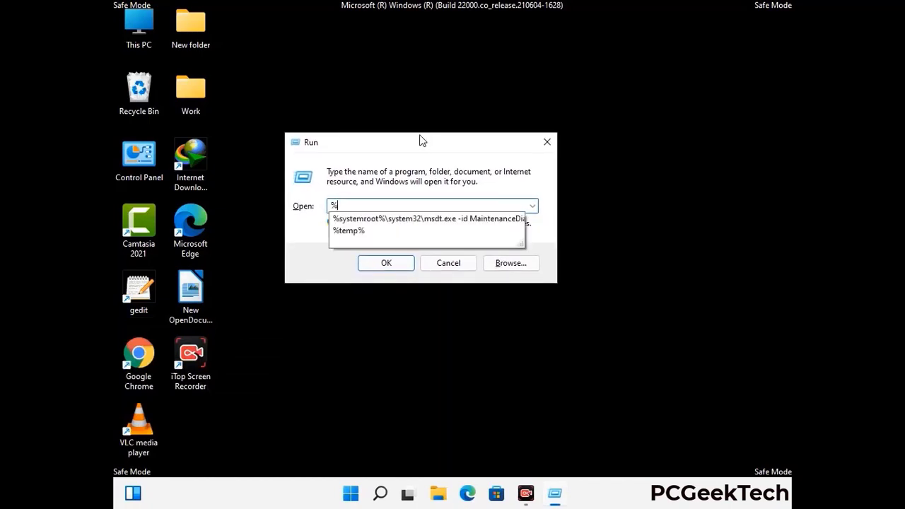
type("appd")
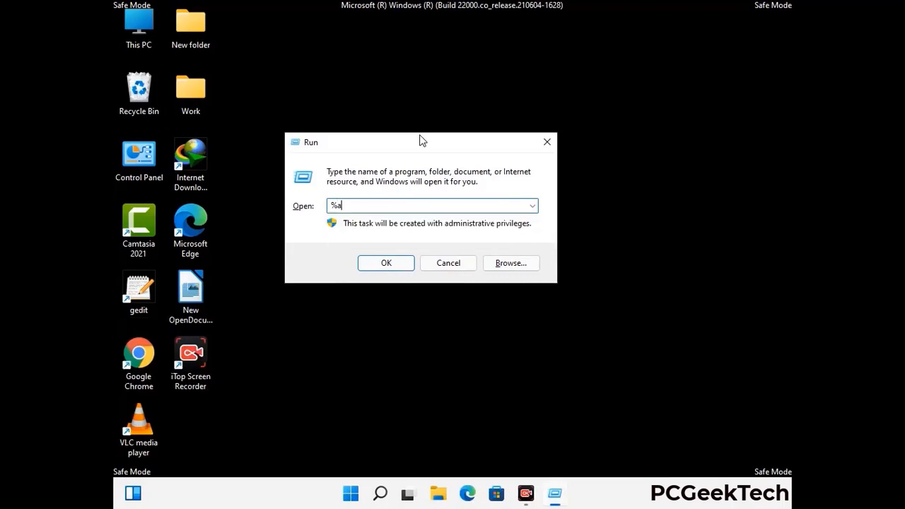
type("ata%")
key("Return")
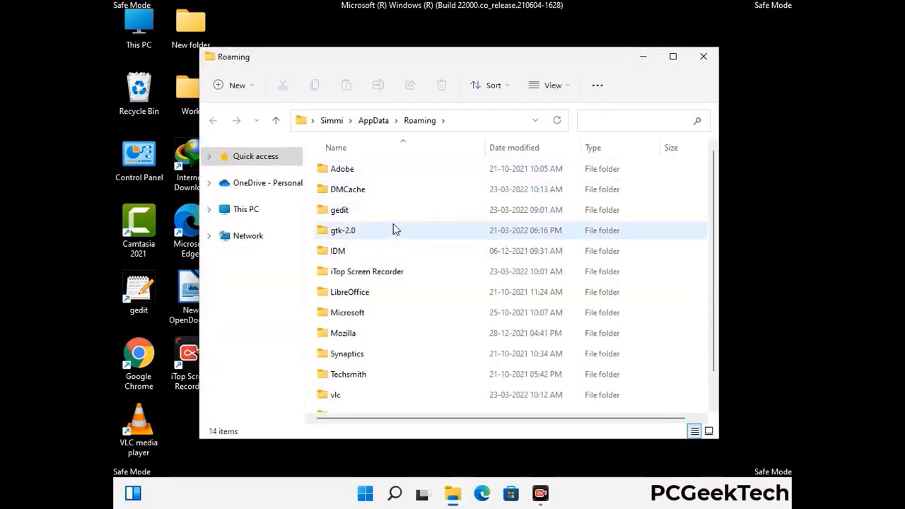
Delete the Zoom folder at the bottom of Roaming, then close the window
scroll(424, 252, "down", 1)
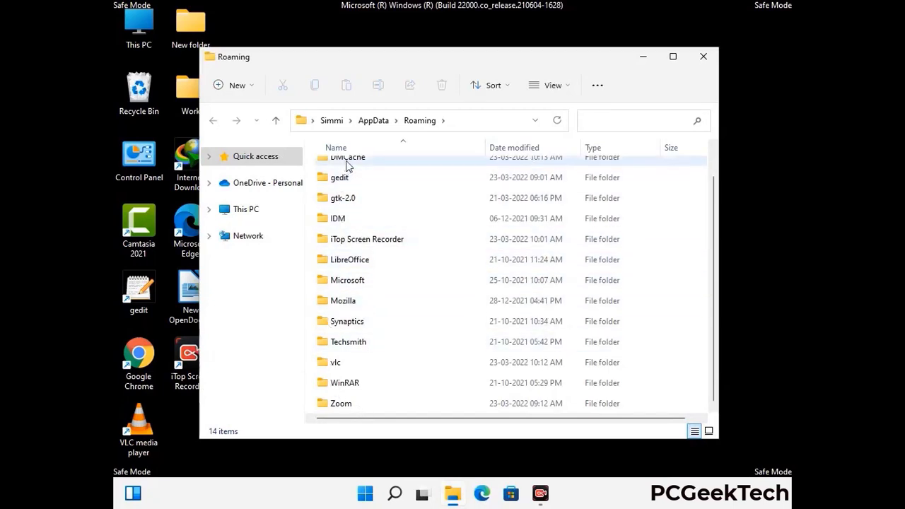
scroll(374, 250, "up", 1)
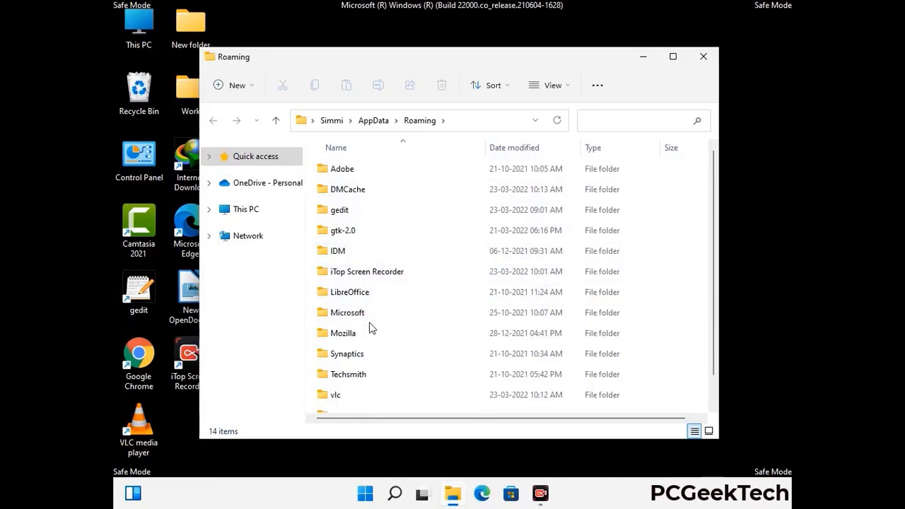
scroll(369, 322, "down", 1)
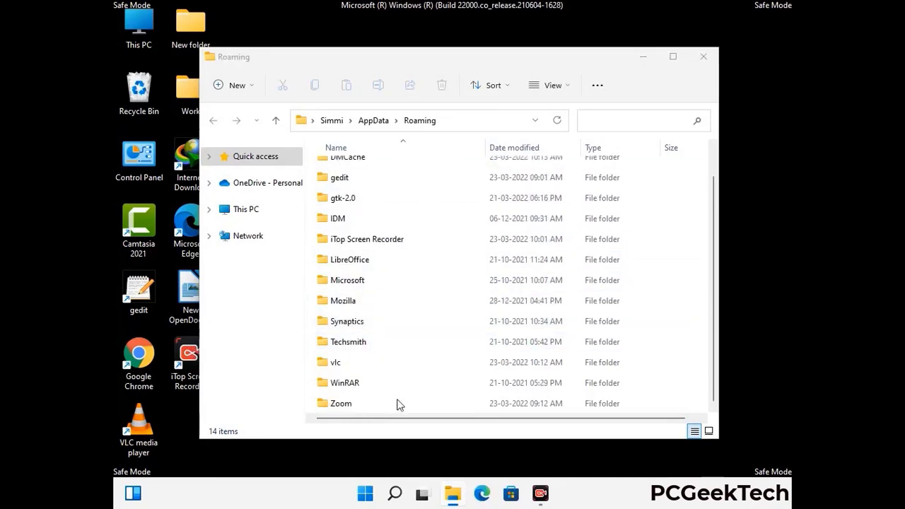
left_click(506, 400)
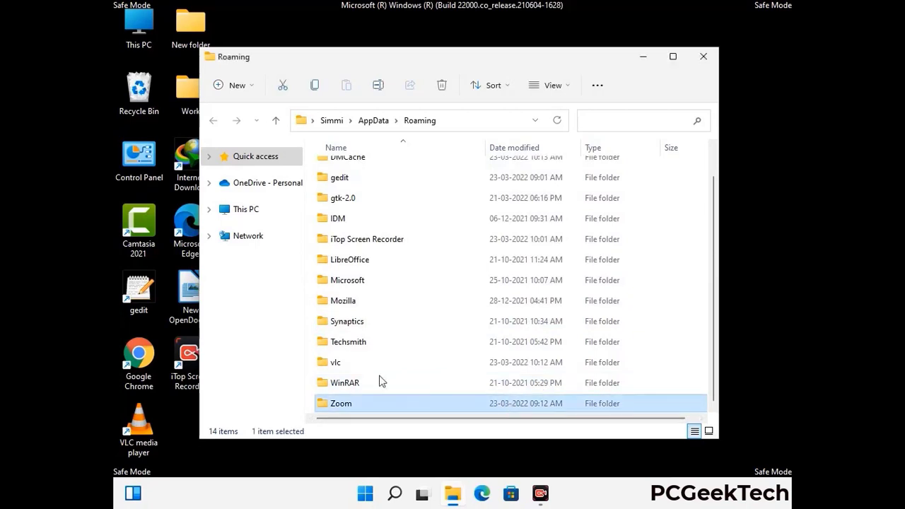
left_click(443, 86)
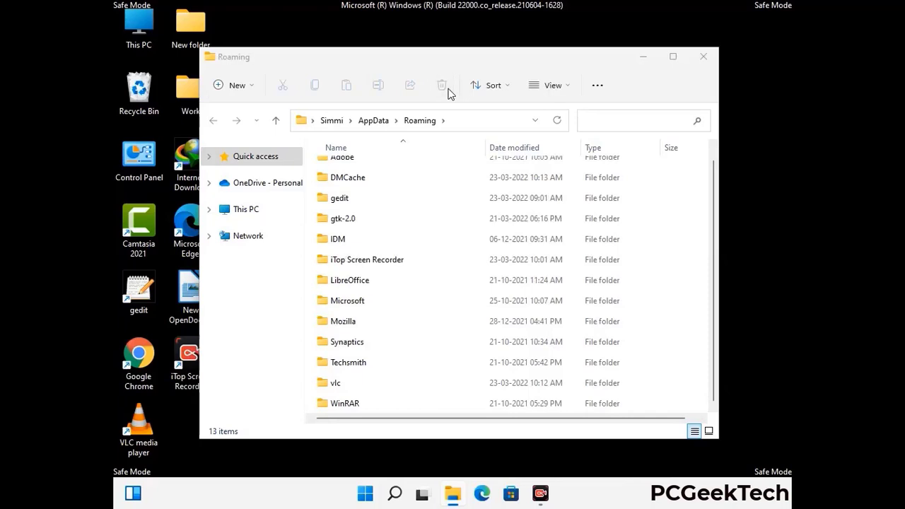
left_click(702, 60)
left_click(702, 59)
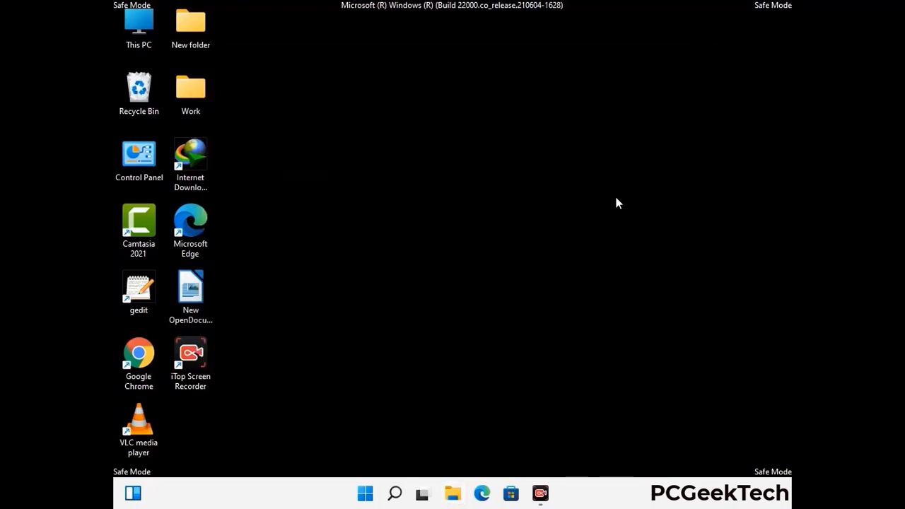
Run %LocalAppData% from the Run dialog to open AppData\Local
key("super+r")
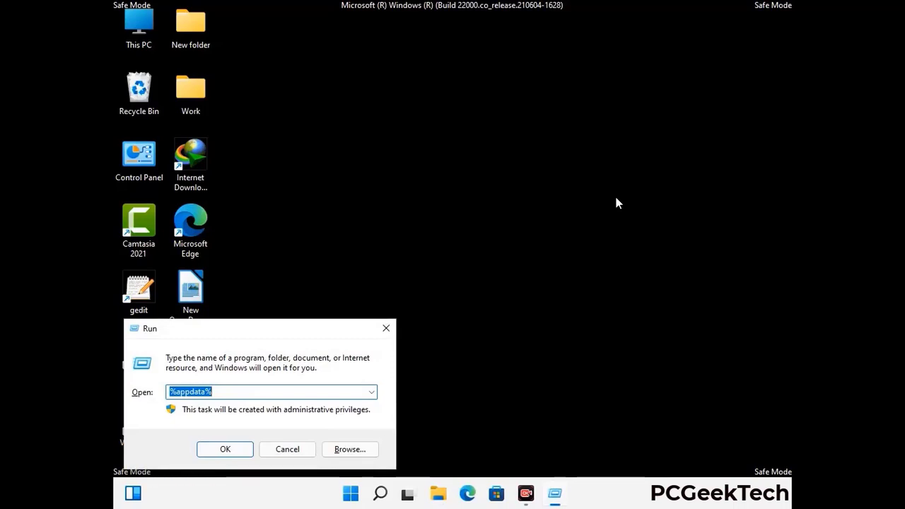
left_click_drag(283, 336, 474, 181)
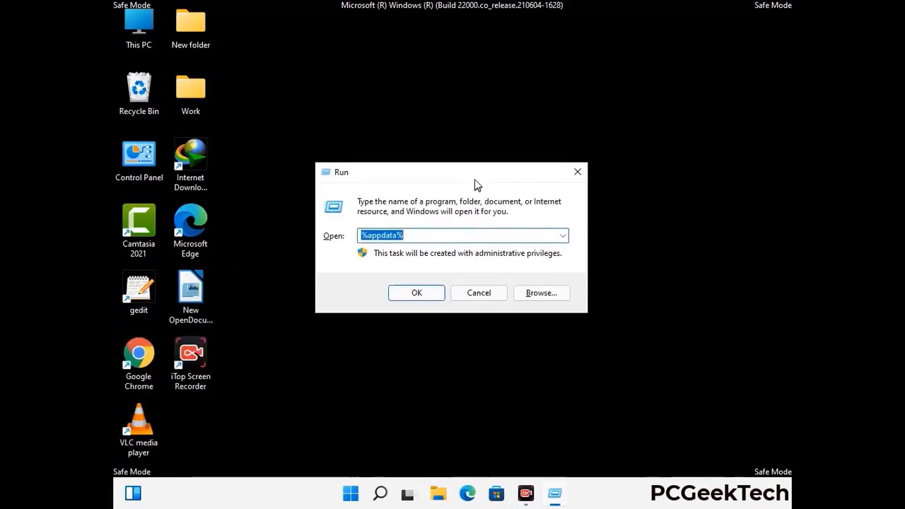
type("%Local")
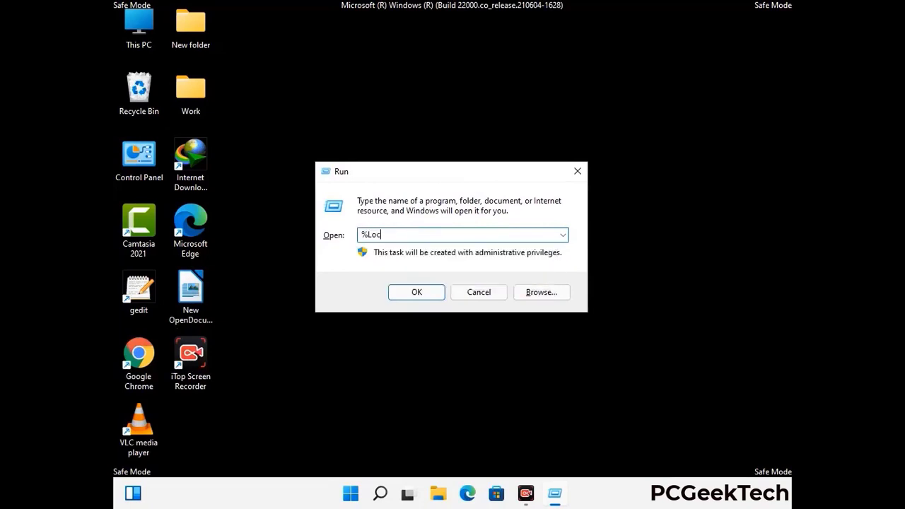
type("AppData%")
key("Return")
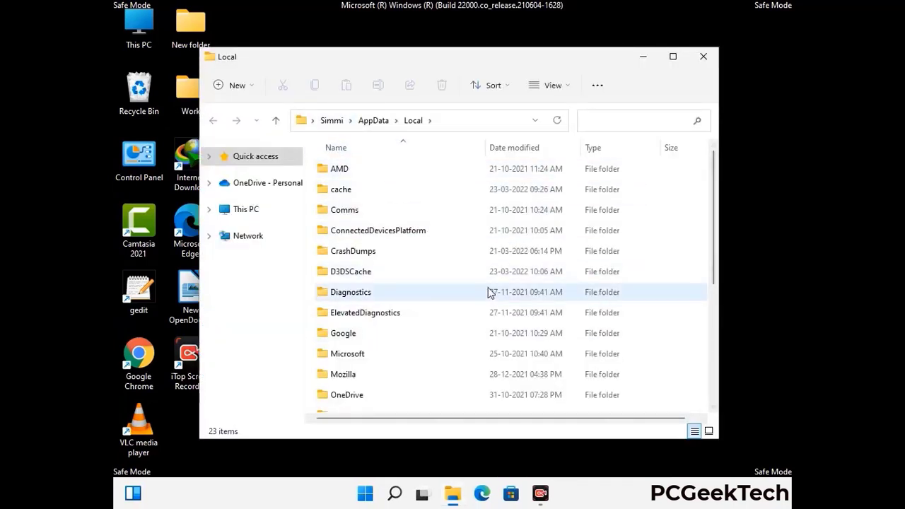
Delete the Mozilla folder from the Local folder and close the window
scroll(377, 317, "down", 1)
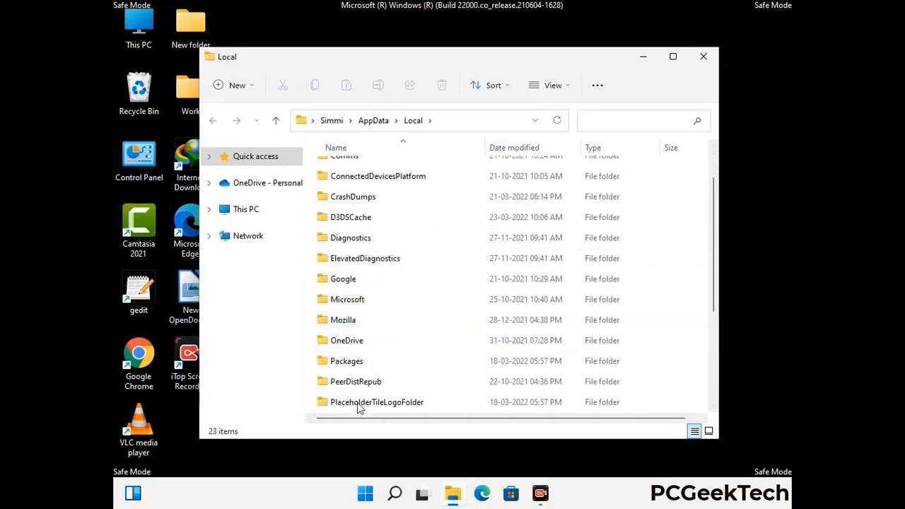
left_click(354, 324)
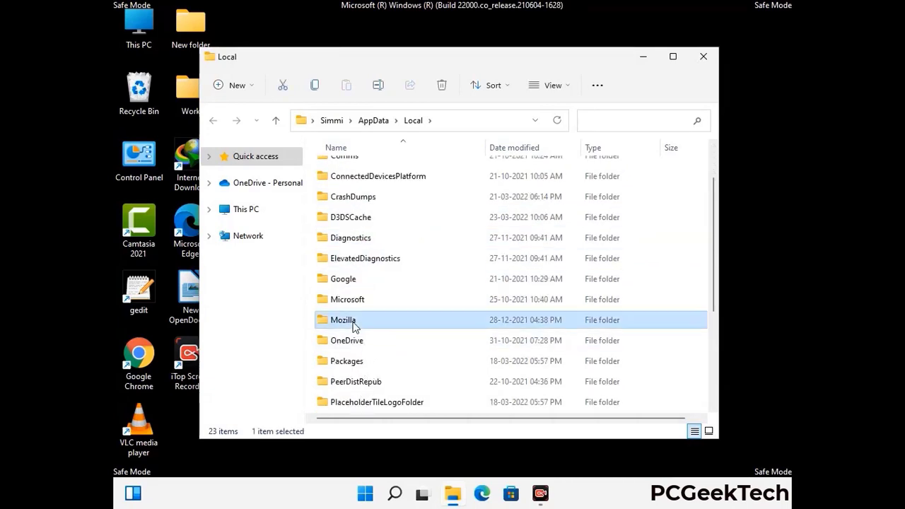
left_click(441, 89)
left_click(441, 86)
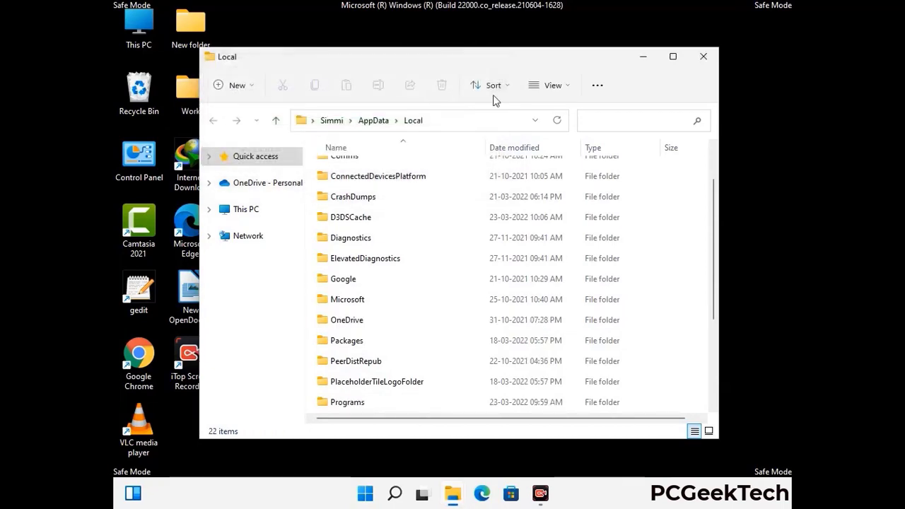
left_click(704, 63)
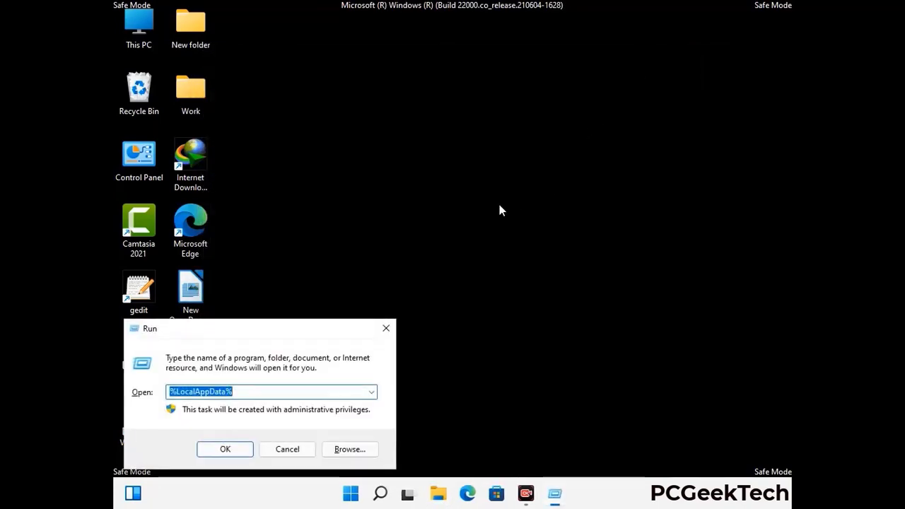
Run %ProgramData% from the Run dialog to open C:\ProgramData
left_click_drag(233, 339, 414, 190)
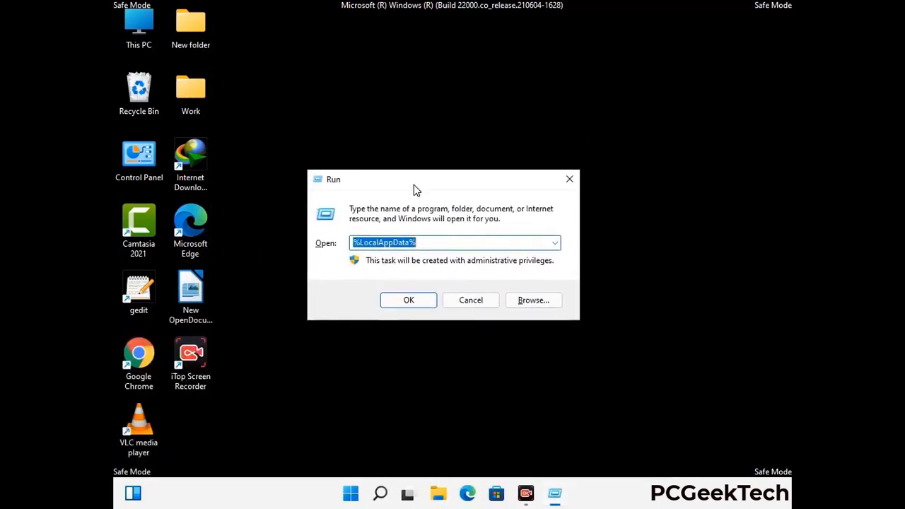
type("%")
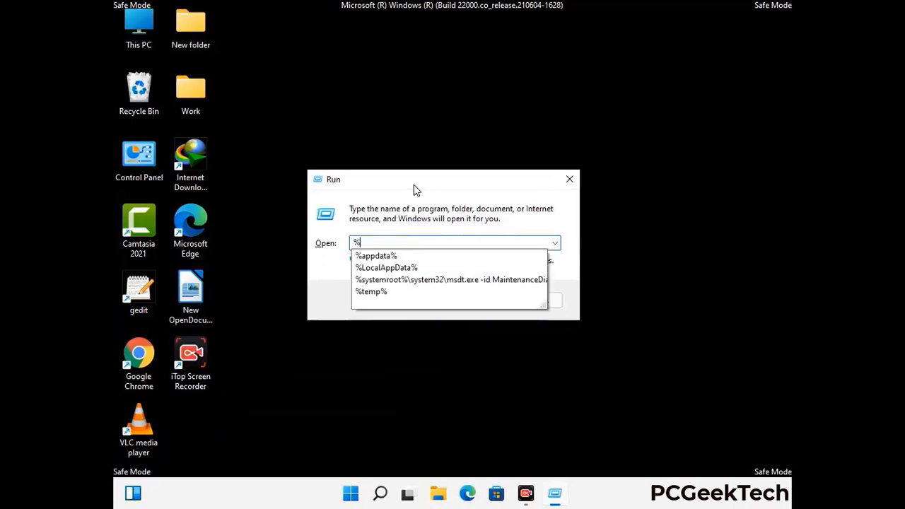
type("Pro")
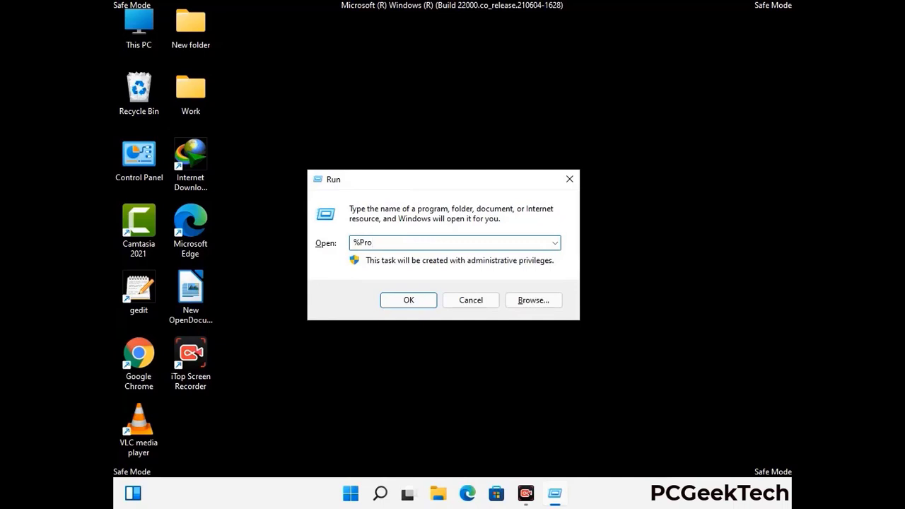
type("gramData%")
key("Return")
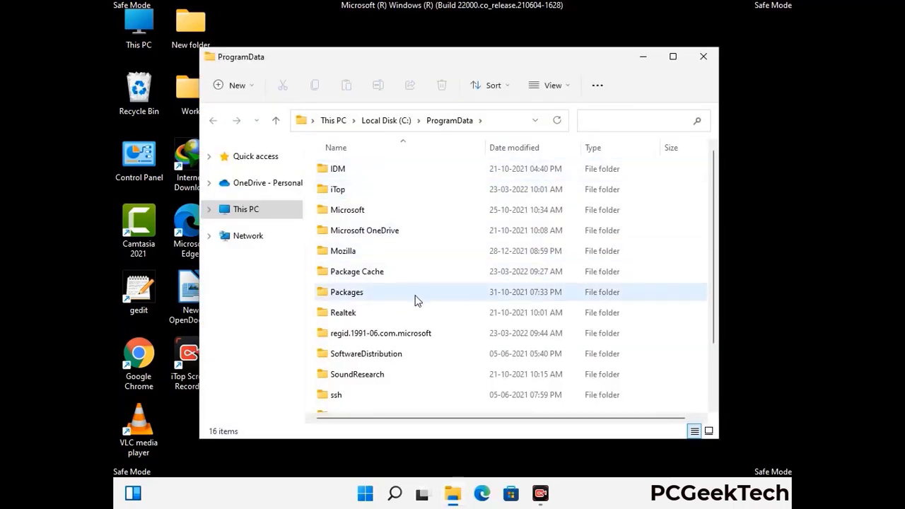
Delete the Mozilla folder from C:\ProgramData, leaving 15 items, and close the window
scroll(415, 298, "down", 2)
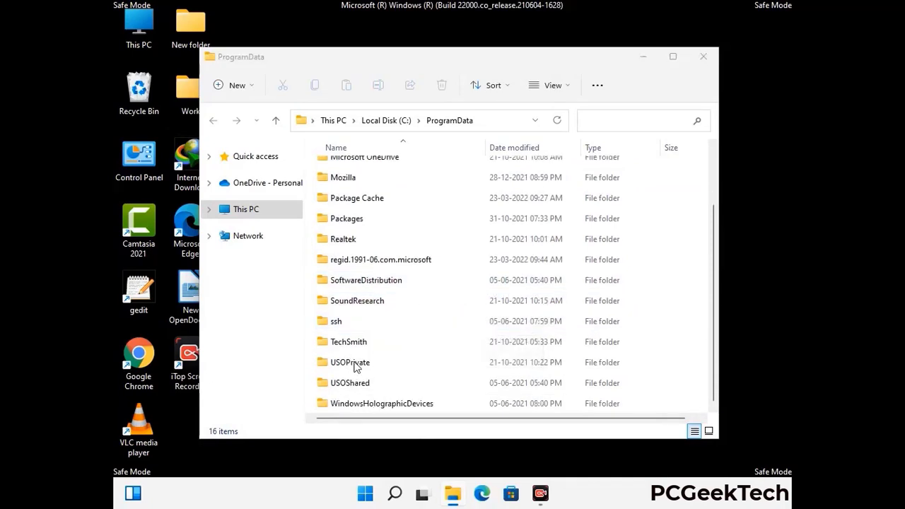
left_click(354, 178)
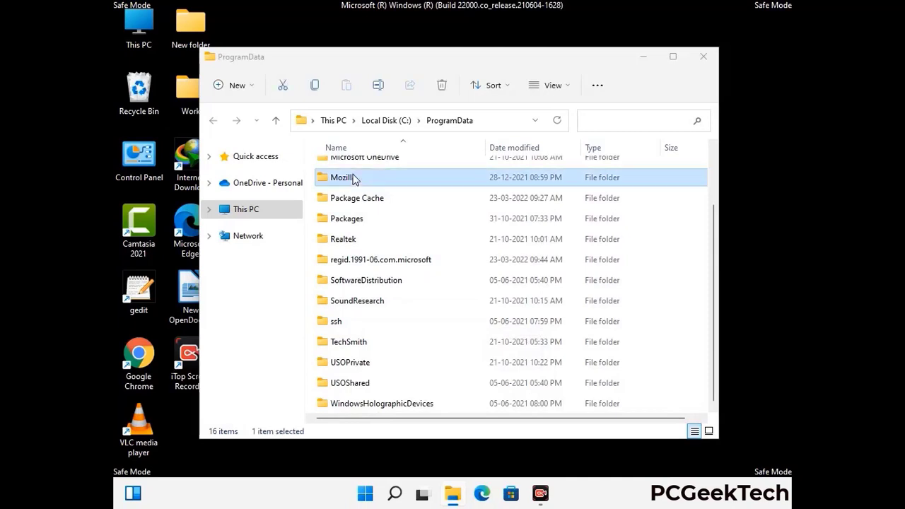
left_click(446, 86)
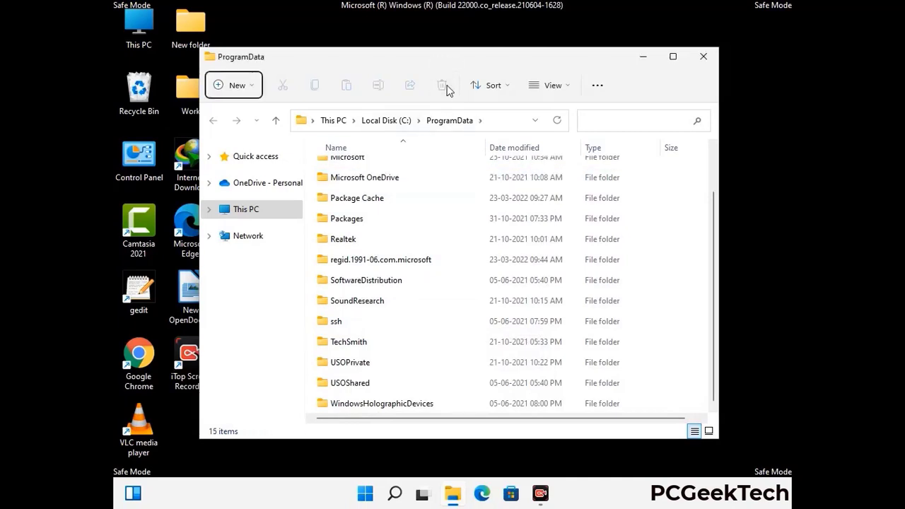
scroll(465, 293, "up", 1)
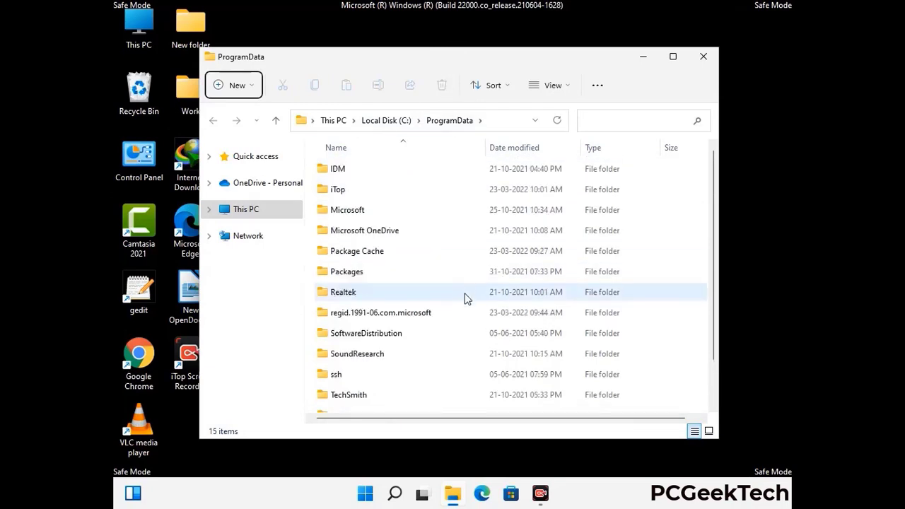
left_click(706, 56)
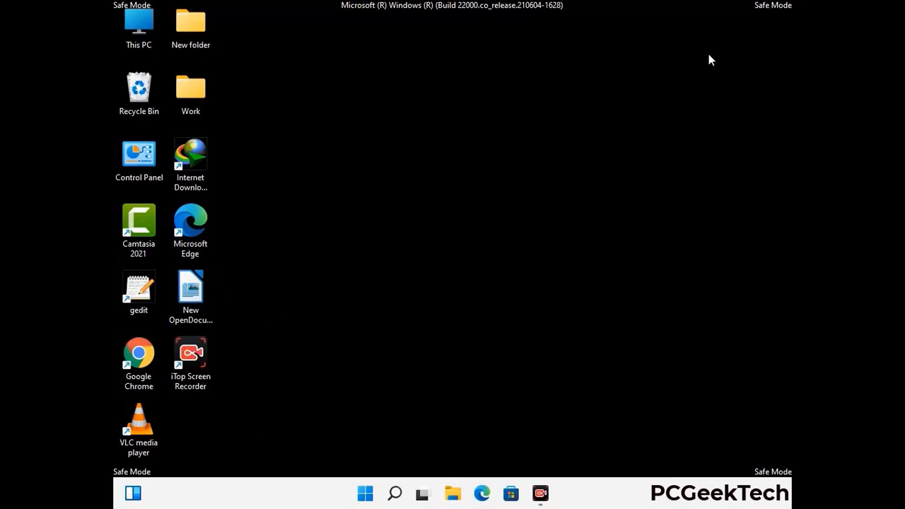
Run %WinDir% to open the C:\Windows folder in File Explorer
key("super+r")
left_click_drag(295, 326, 472, 183)
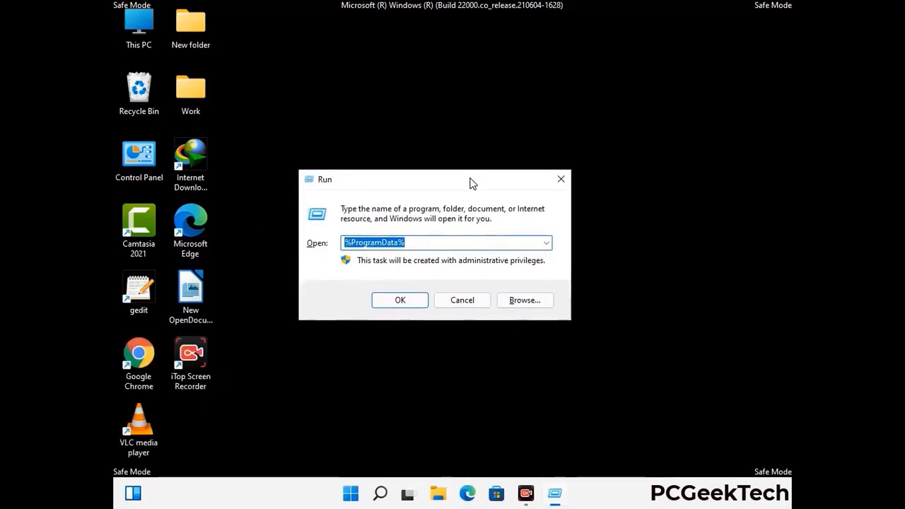
type("%Win")
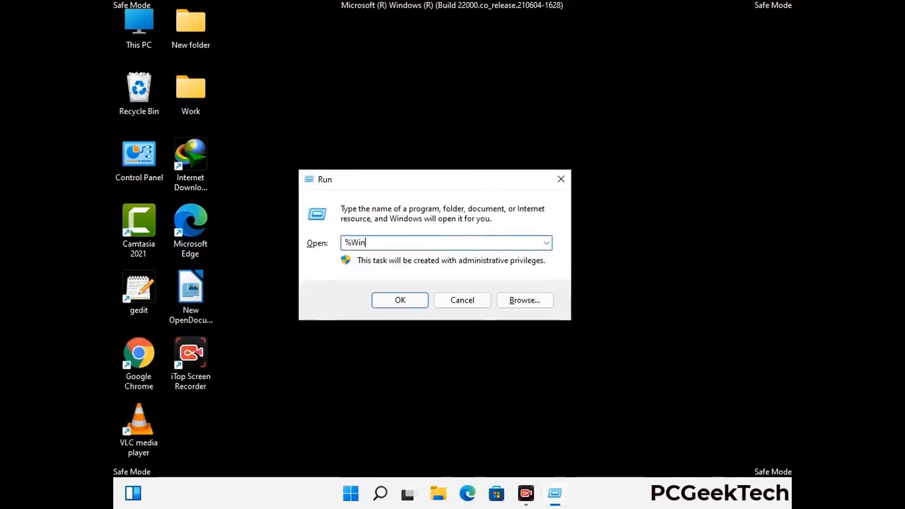
type("Dir%")
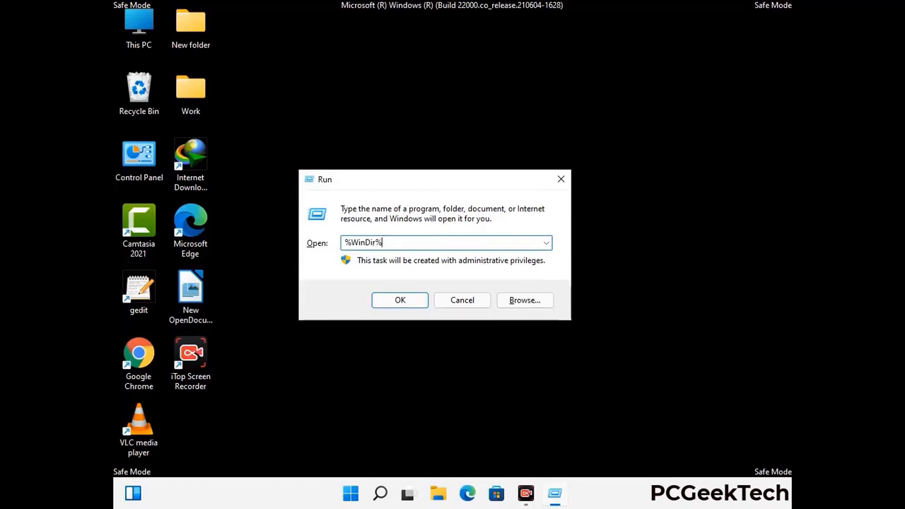
key("Return")
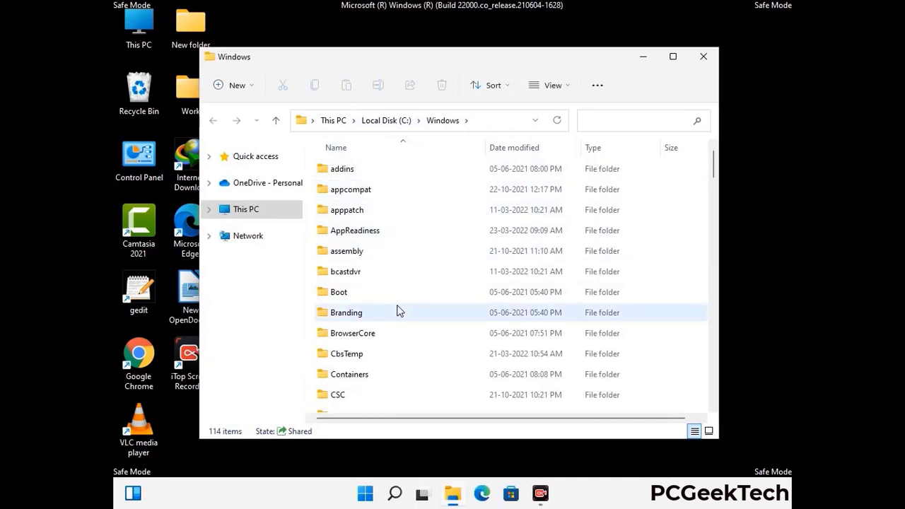
Check all 114 items in C:\Windows for leftover malware, then close the window
scroll(397, 308, "down", 1)
scroll(397, 313, "down", 3)
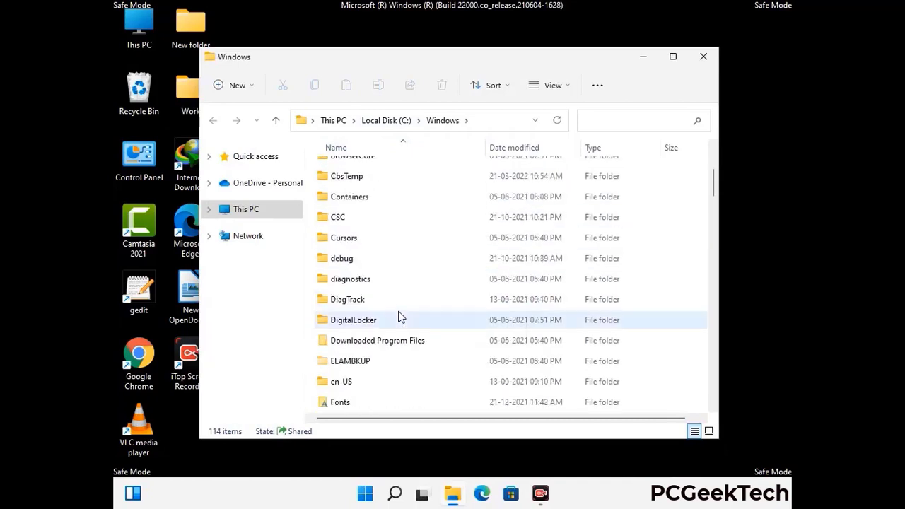
scroll(398, 318, "down", 5)
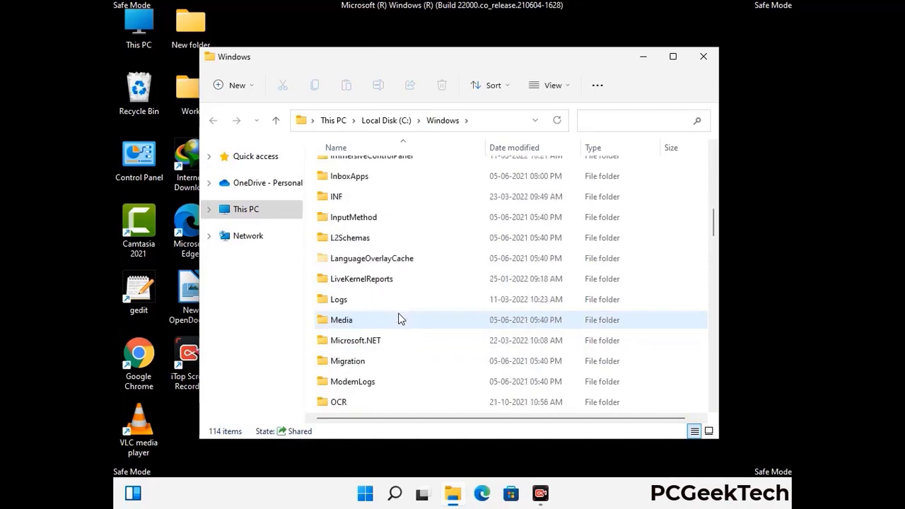
scroll(398, 319, "down", 1)
scroll(398, 319, "down", 8)
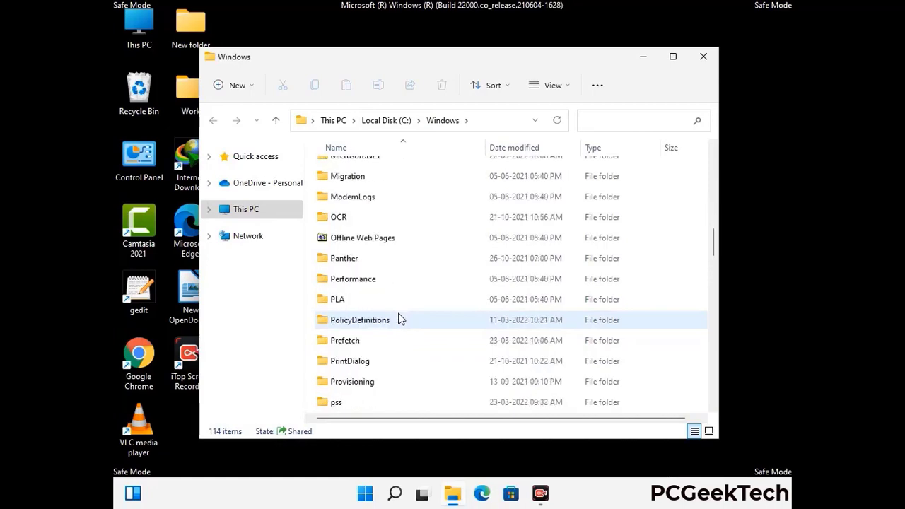
scroll(398, 320, "down", 6)
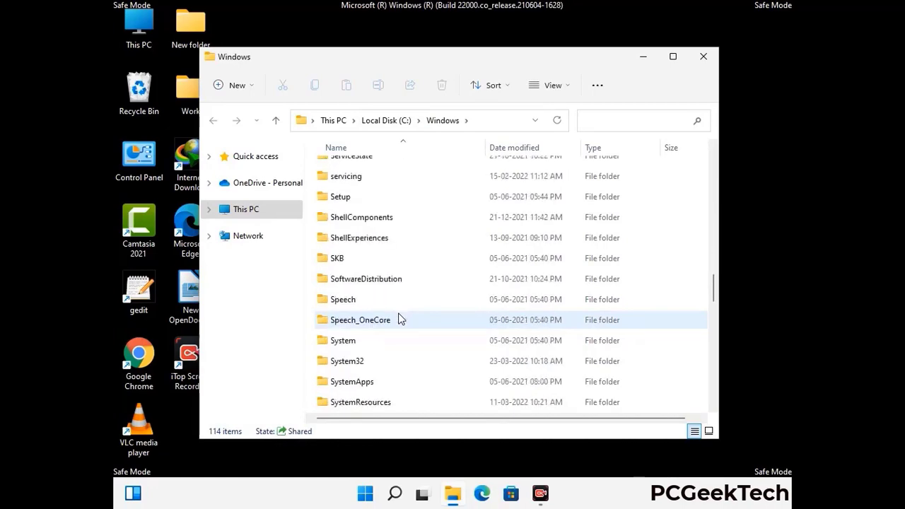
scroll(398, 319, "down", 2)
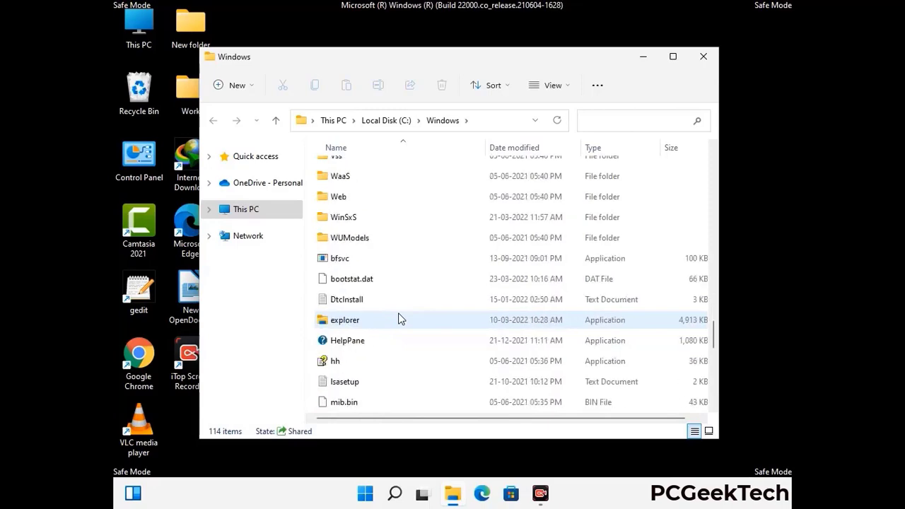
scroll(398, 320, "down", 7)
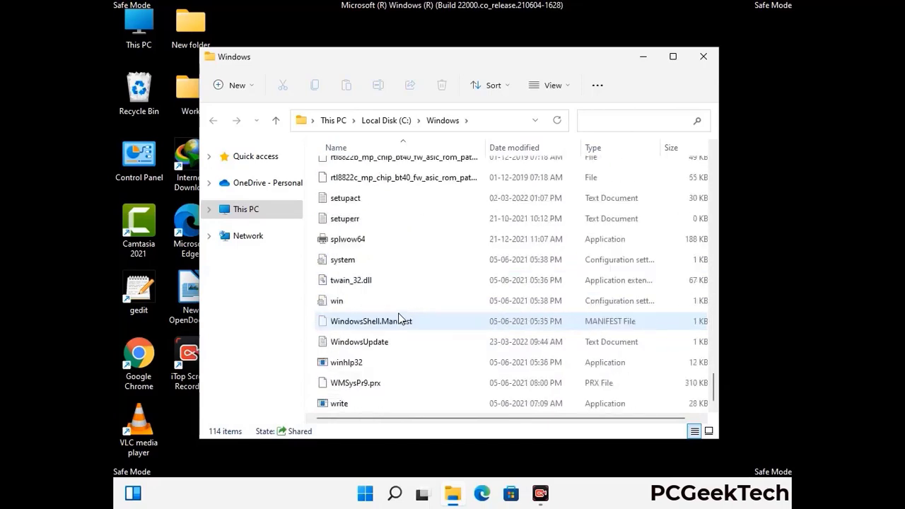
scroll(398, 320, "up", 10)
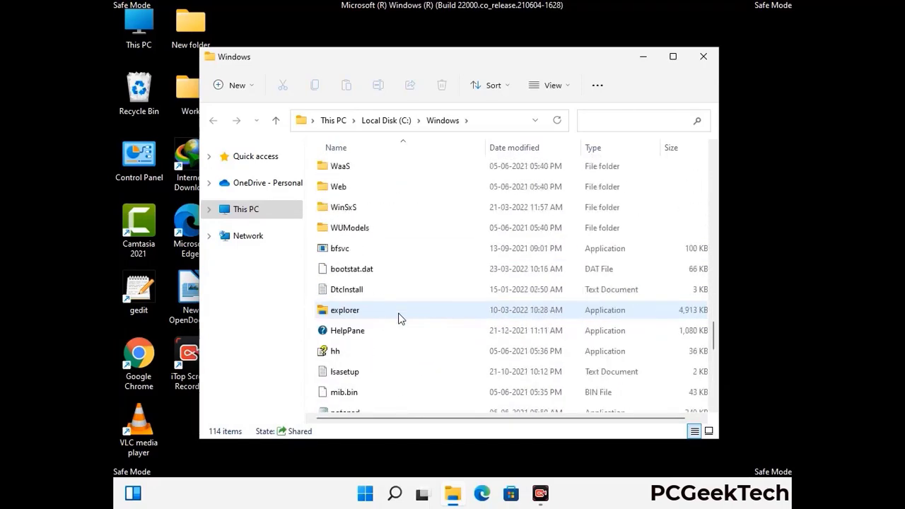
scroll(398, 320, "up", 4)
scroll(397, 320, "up", 3)
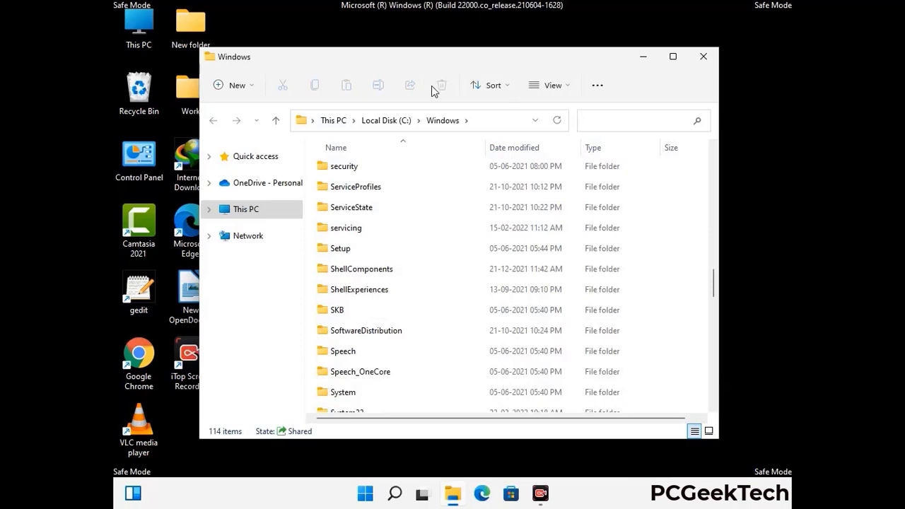
left_click(706, 57)
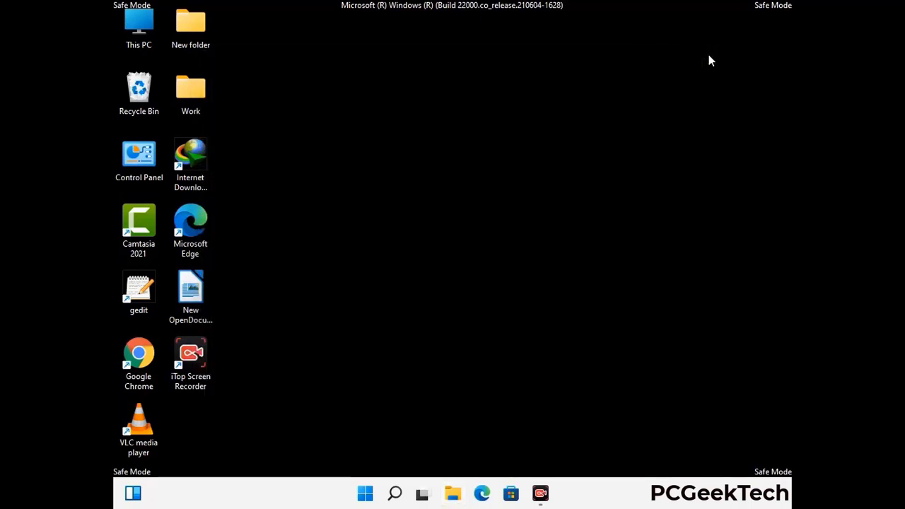
Run %temp% to open the current user's Temp folder
key("super+r")
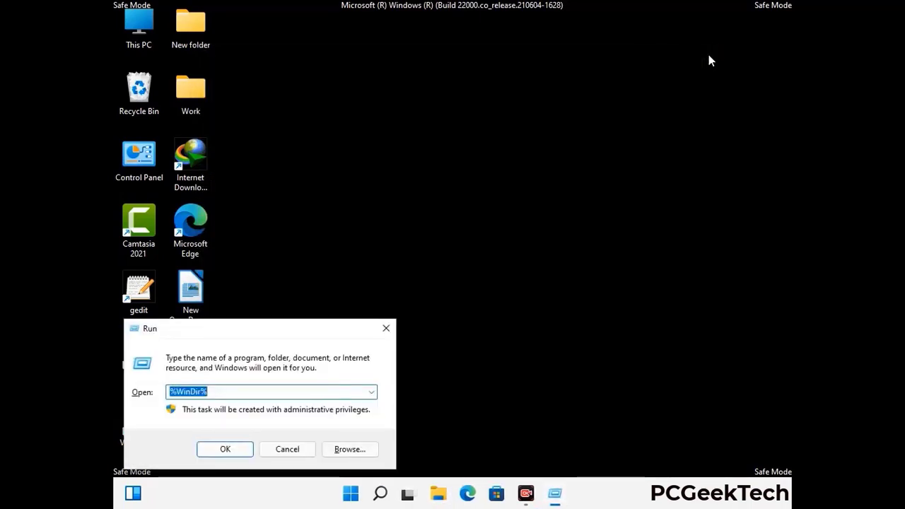
left_click_drag(301, 333, 514, 122)
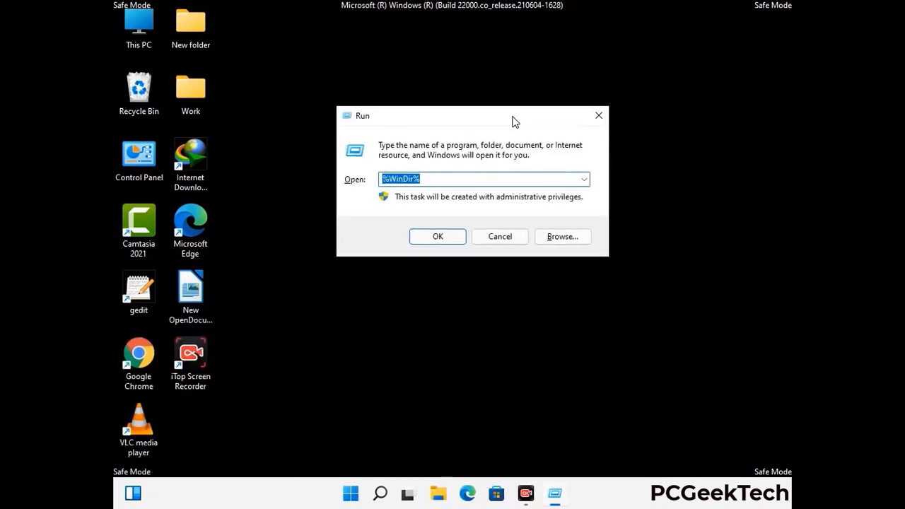
type("%temp")
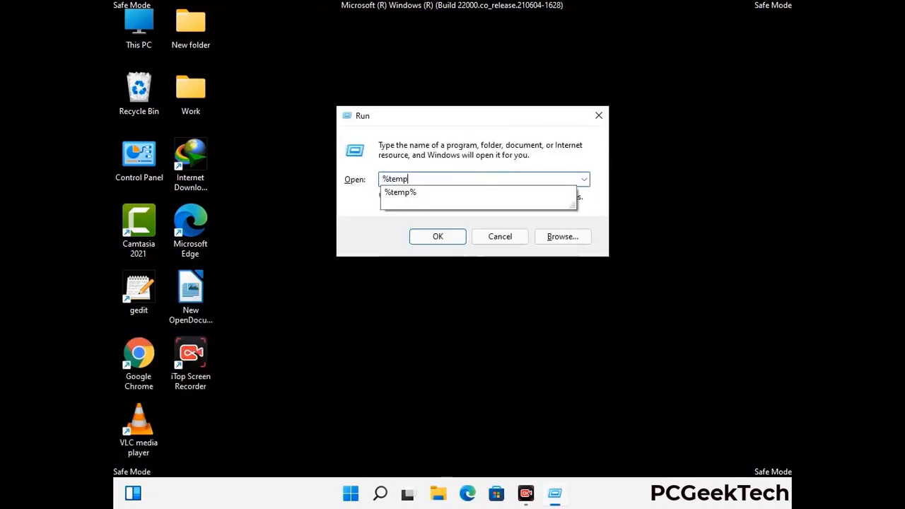
type("%")
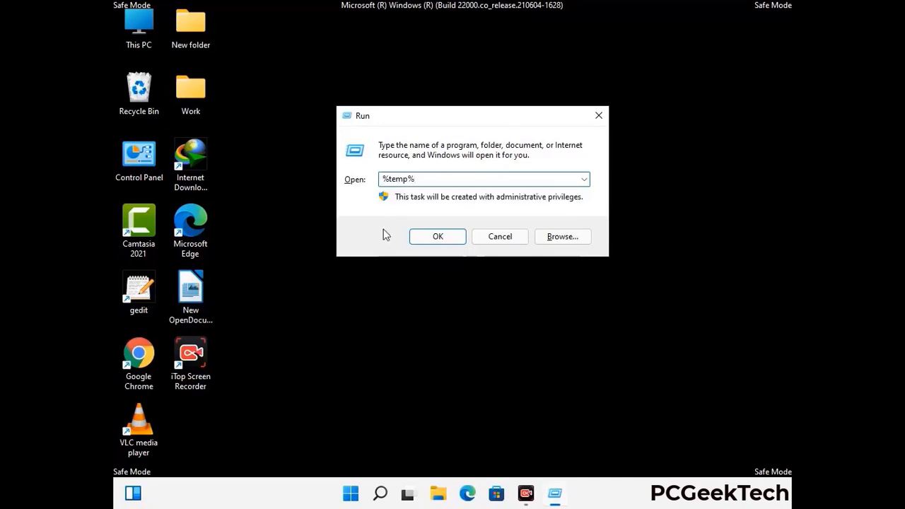
left_click(437, 236)
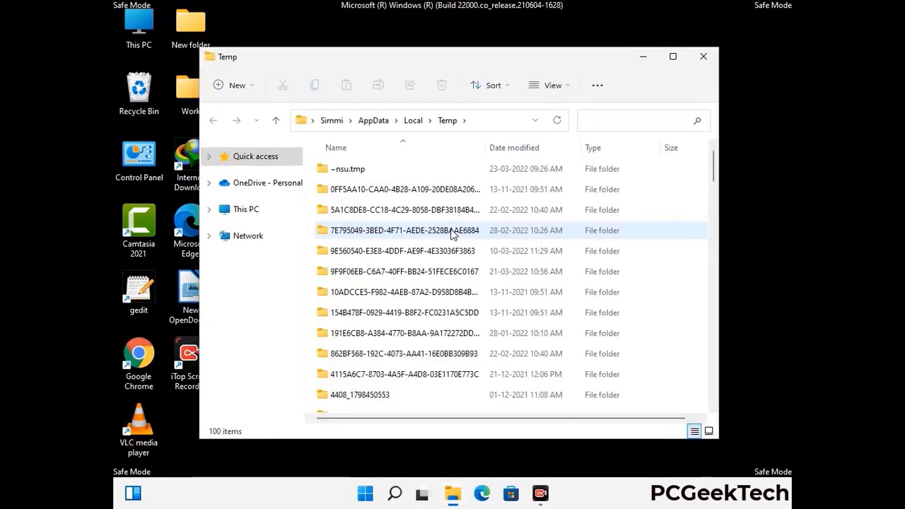
Delete all 100 items in the user's Temp folder and close the window
left_click(410, 273)
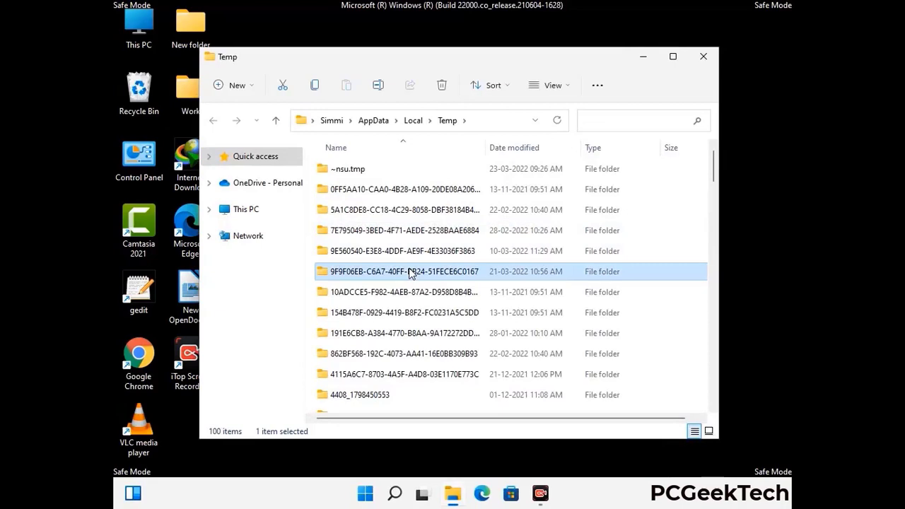
key("ctrl+a")
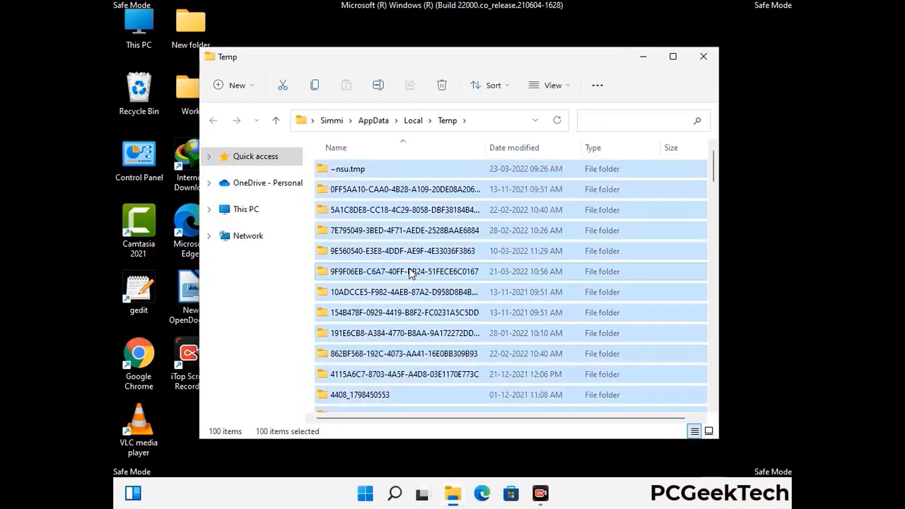
left_click(443, 86)
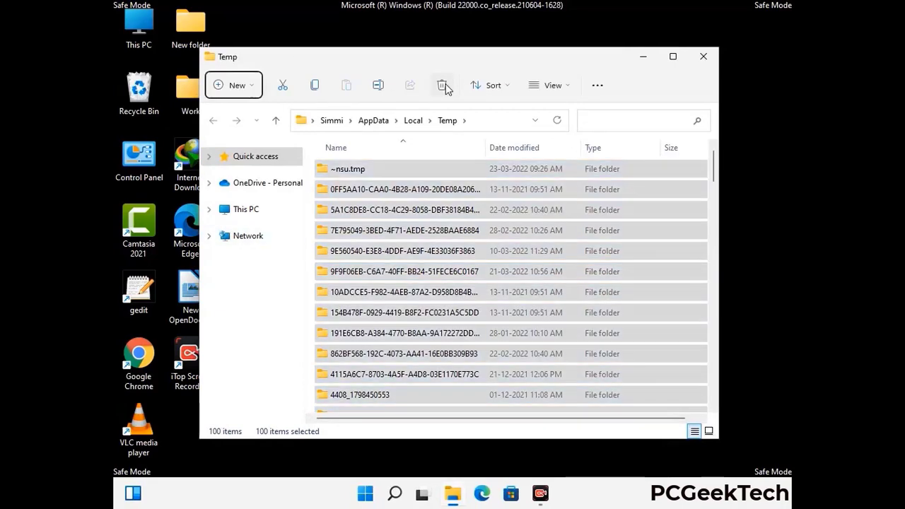
left_click(703, 57)
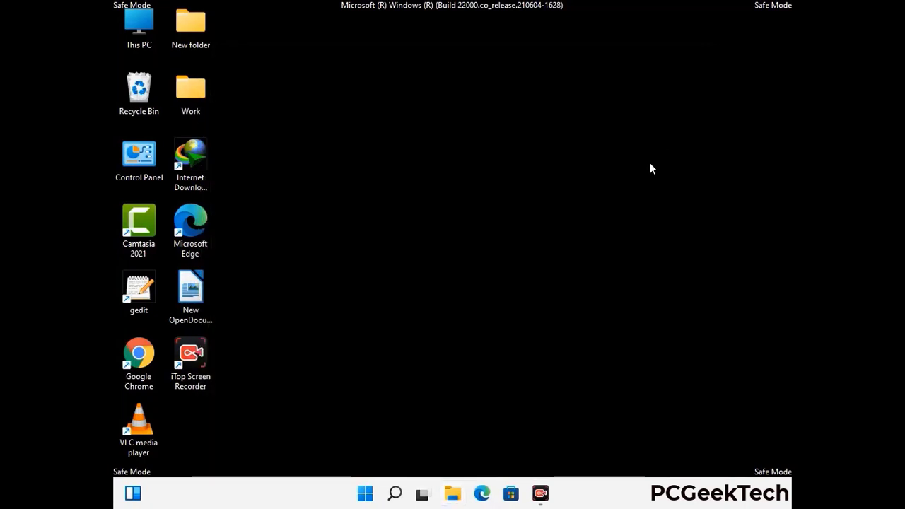
Run temp to open the C:\Windows\Temp folder
key("super+r")
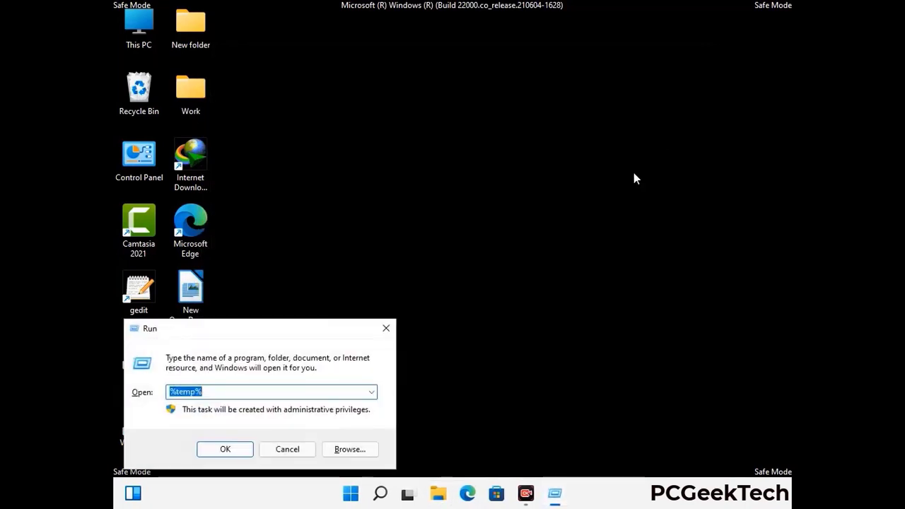
left_click_drag(311, 322, 514, 127)
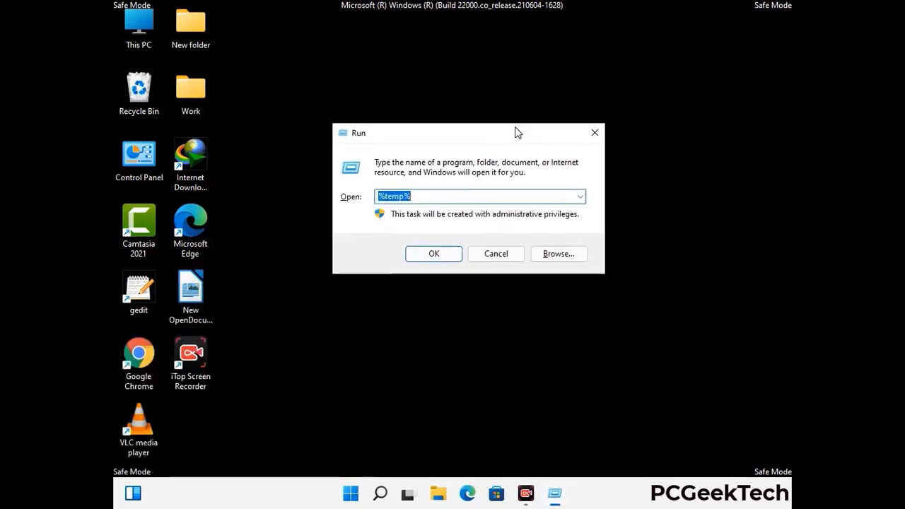
type("temp")
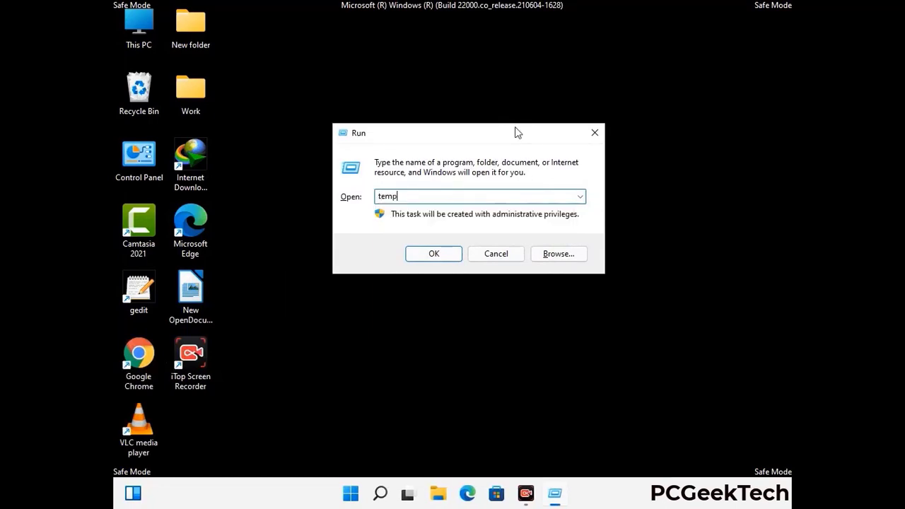
key("Return")
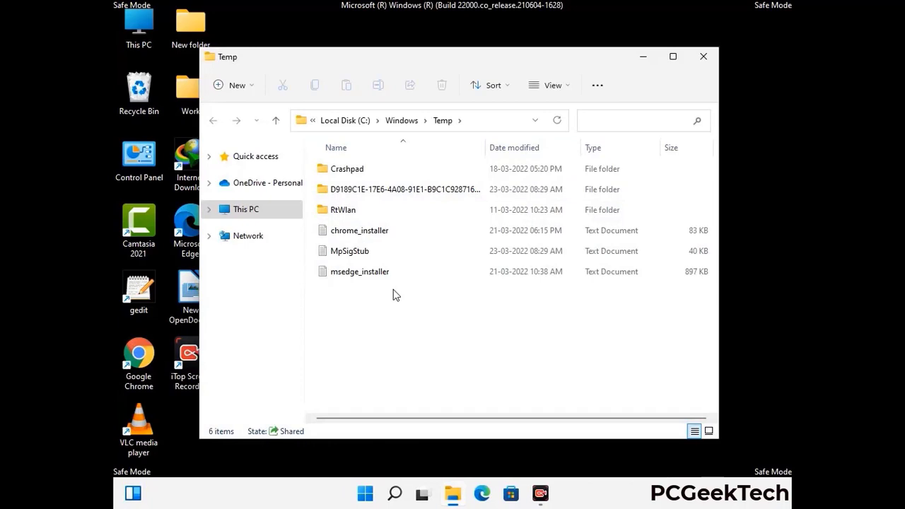
Delete all six items in C:\Windows\Temp and close the window
key("ctrl+a")
left_click(442, 85)
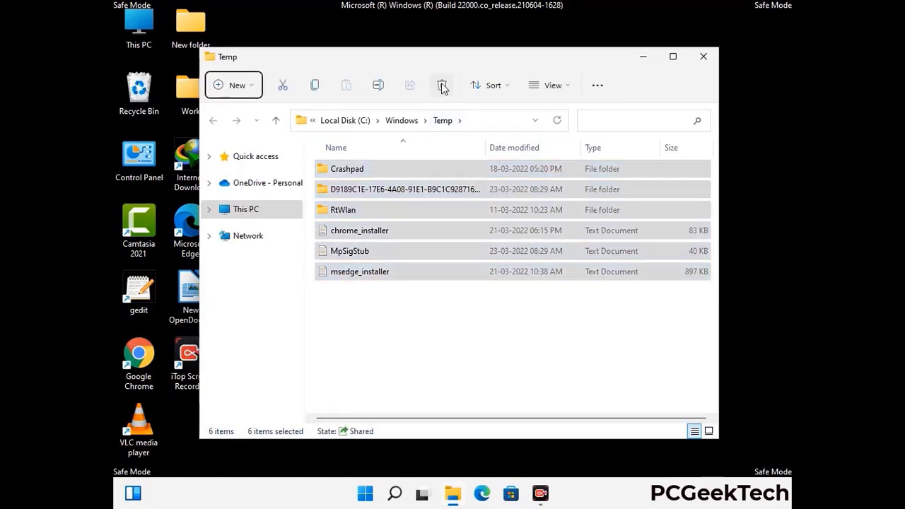
left_click(707, 60)
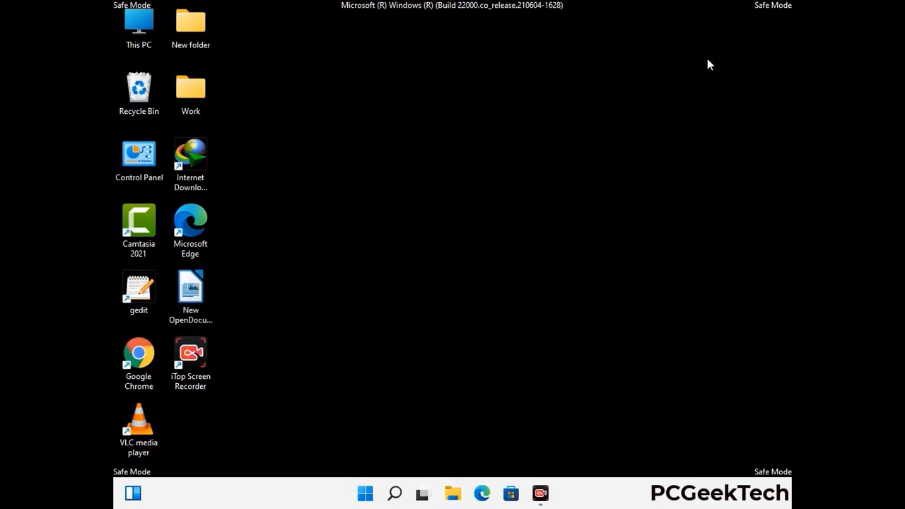
Launch Registry Editor with regedit from the Run prompt
key("super+r")
left_click_drag(278, 329, 472, 113)
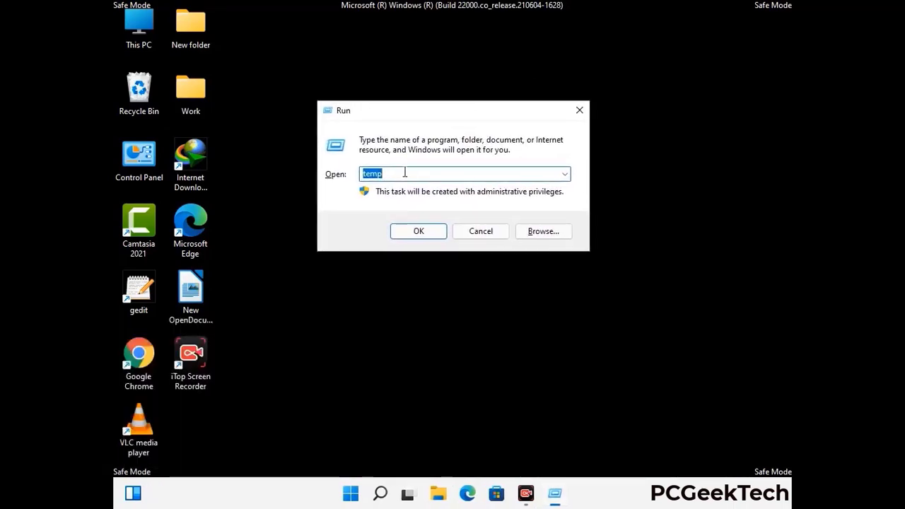
type("regedit")
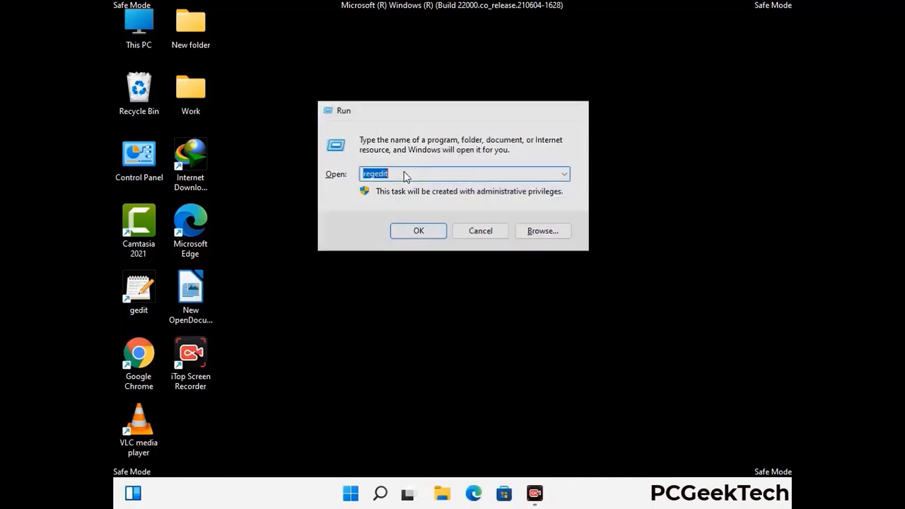
key("Return")
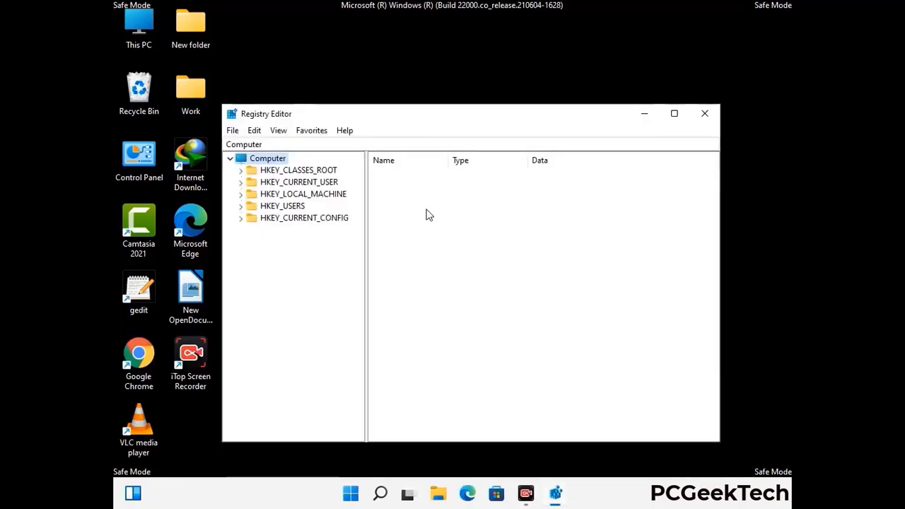
Expand HKEY_CURRENT_USER > Software > Microsoft in the registry tree
left_click(303, 193)
left_click(240, 181)
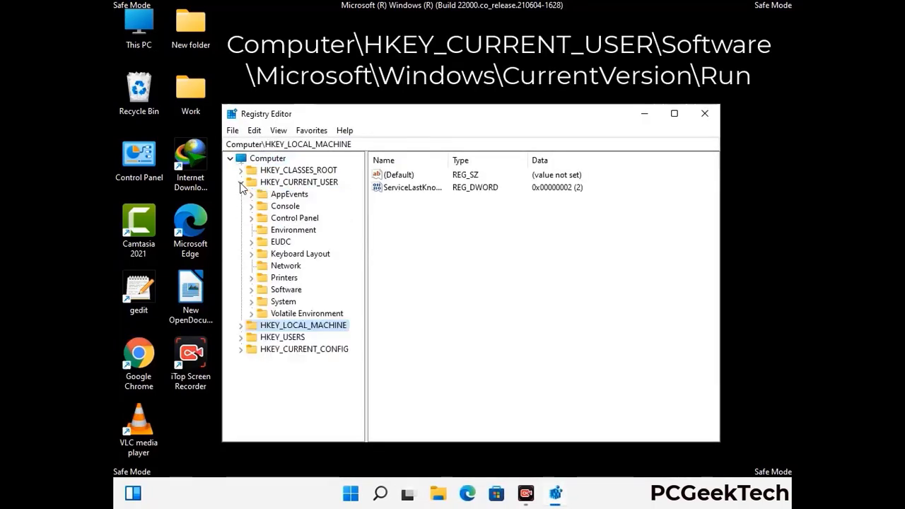
left_click(282, 290)
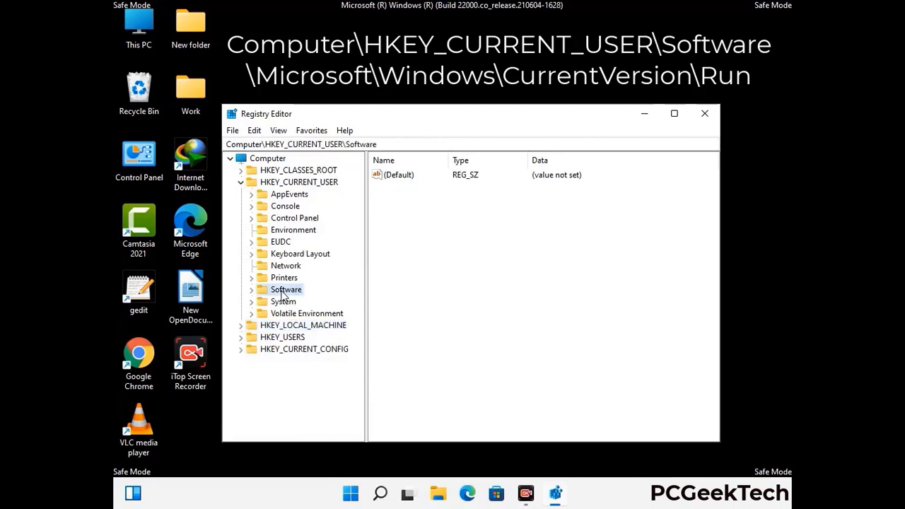
left_click(252, 290)
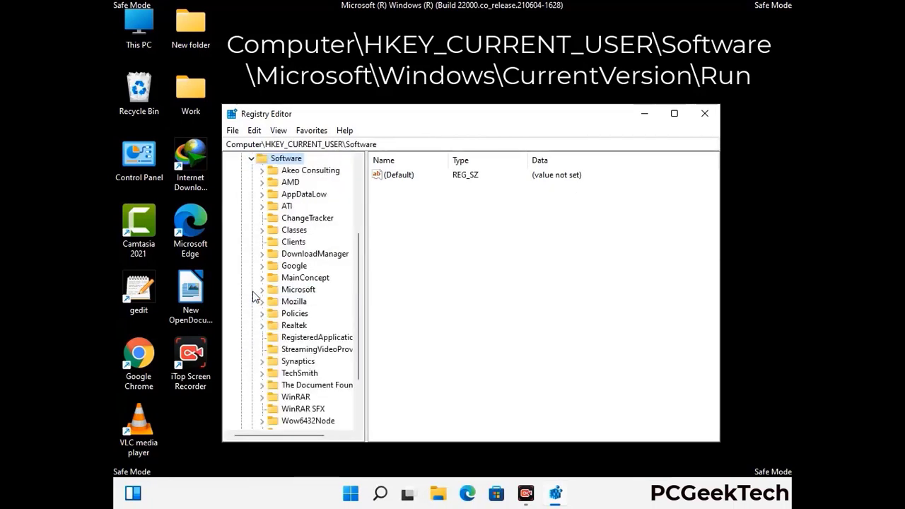
left_click(295, 290)
left_click(262, 289)
Open Microsoft\Windows\CurrentVersion so its subkeys, including Run, are listed
scroll(327, 309, "down", 2)
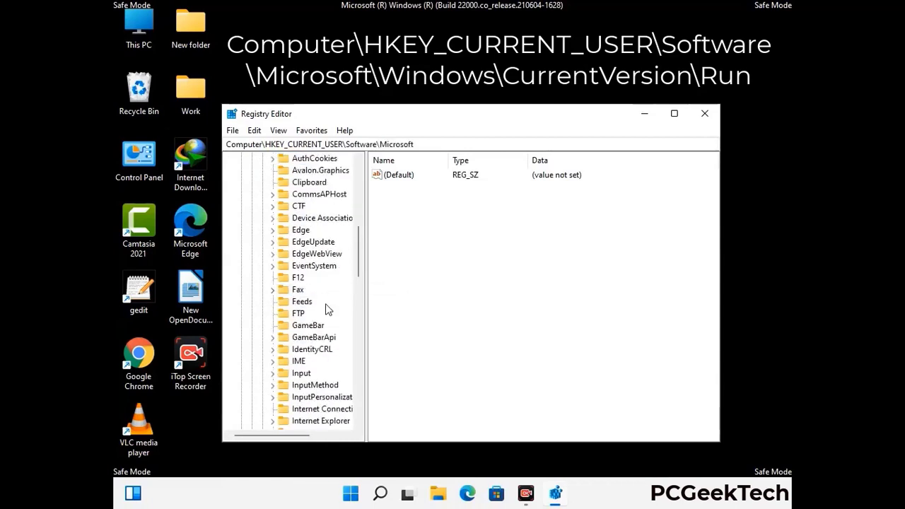
scroll(327, 308, "down", 2)
scroll(327, 309, "down", 1)
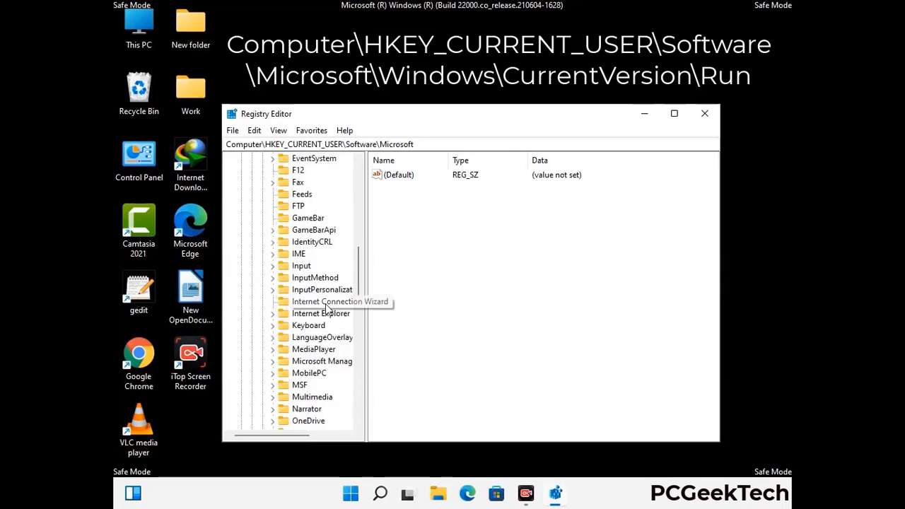
scroll(327, 309, "down", 2)
scroll(328, 309, "down", 7)
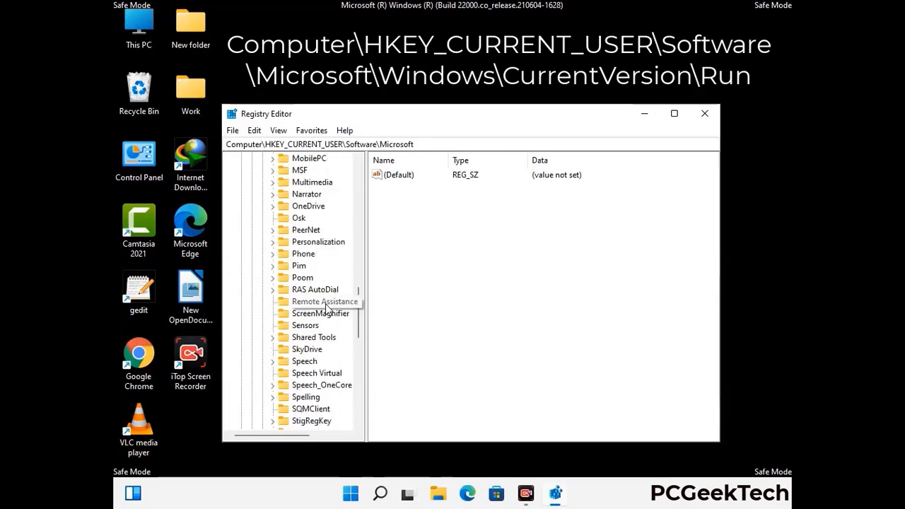
scroll(327, 309, "down", 2)
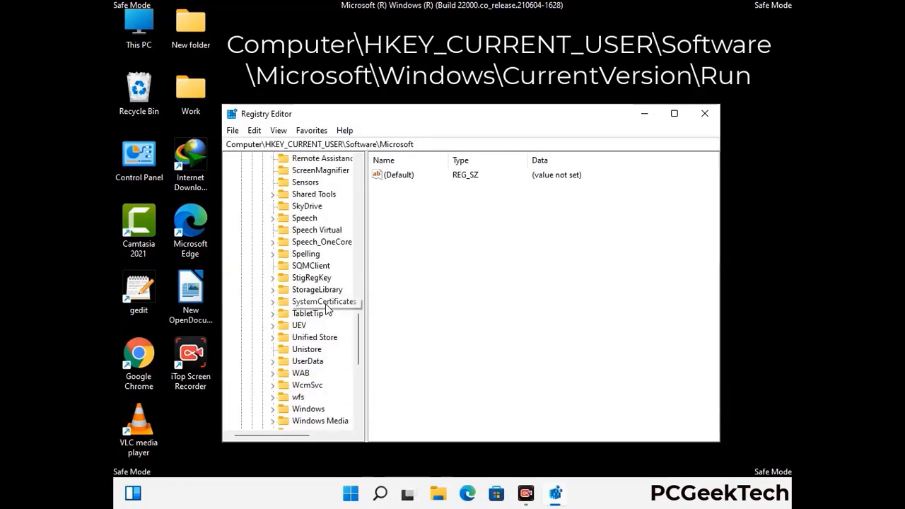
scroll(327, 309, "down", 1)
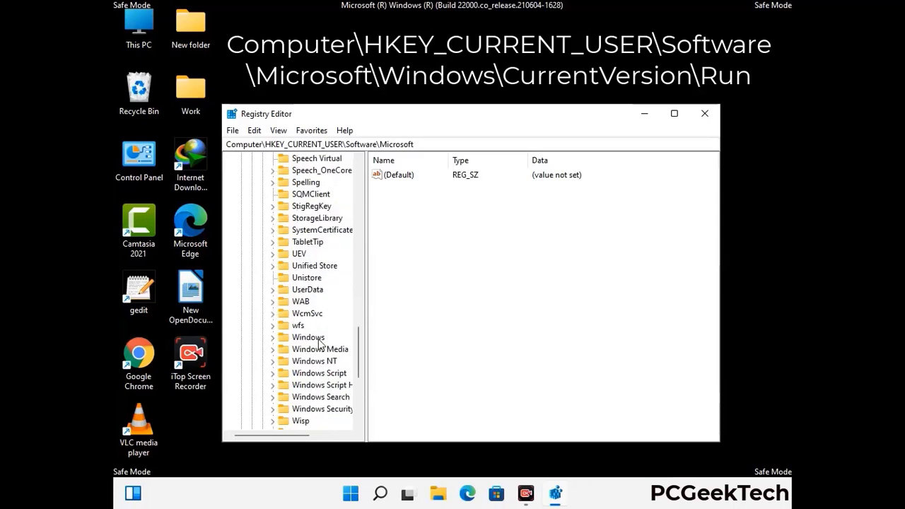
double_click(327, 335)
double_click(328, 327)
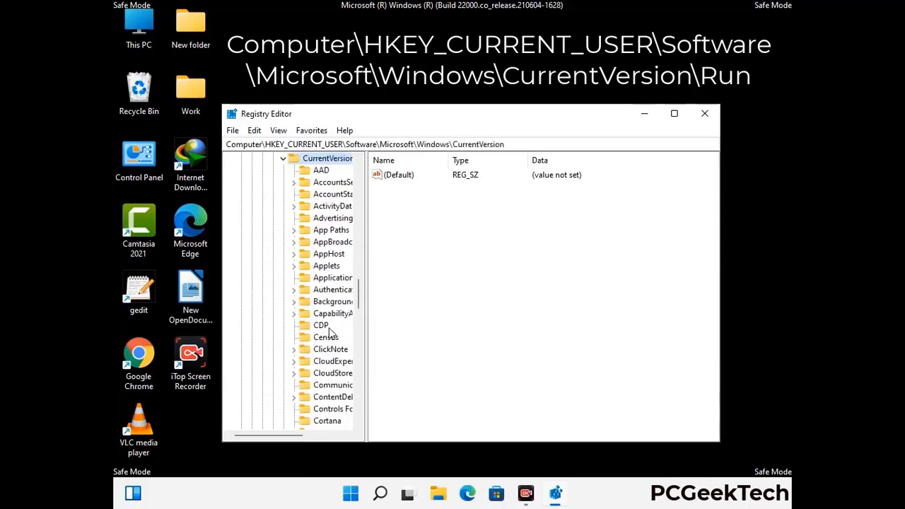
scroll(323, 311, "down", 4)
scroll(324, 309, "down", 3)
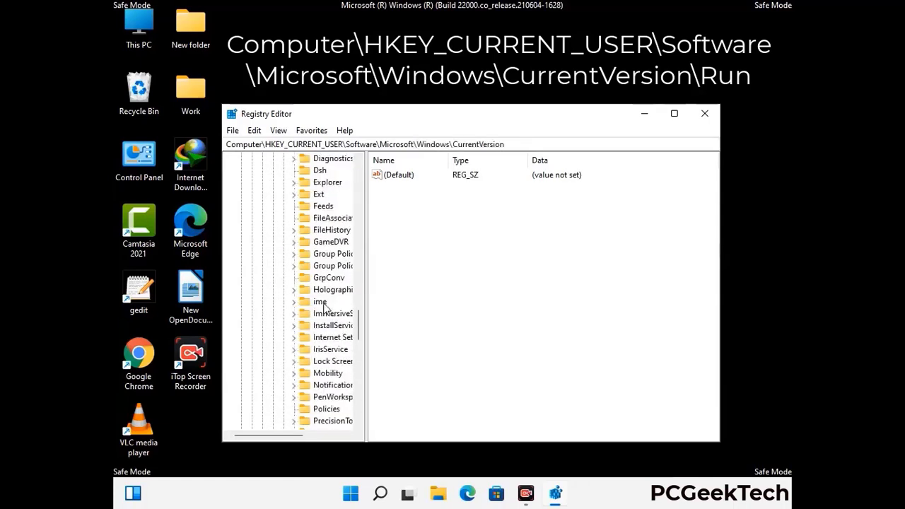
scroll(324, 309, "down", 4)
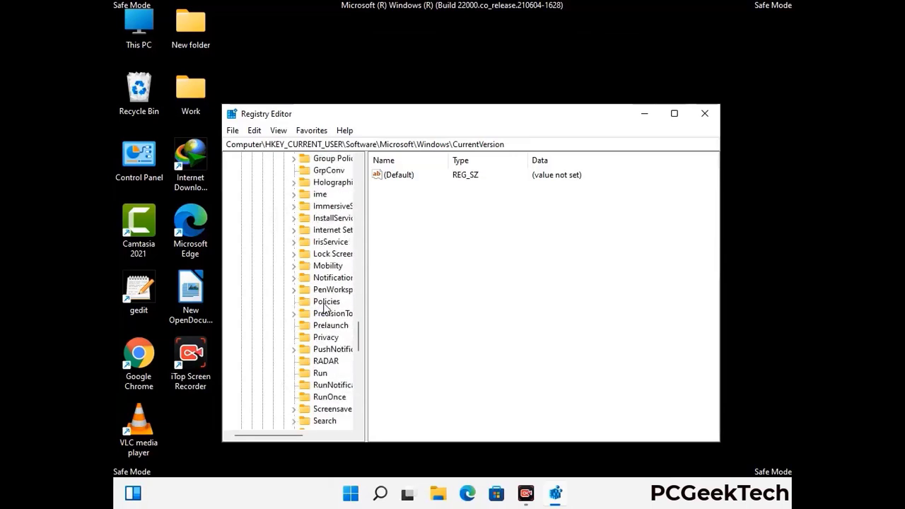
Delete the ScreenRec value from the Run key, keeping IDMan, the Edge entry and OneDrive
left_click(320, 337)
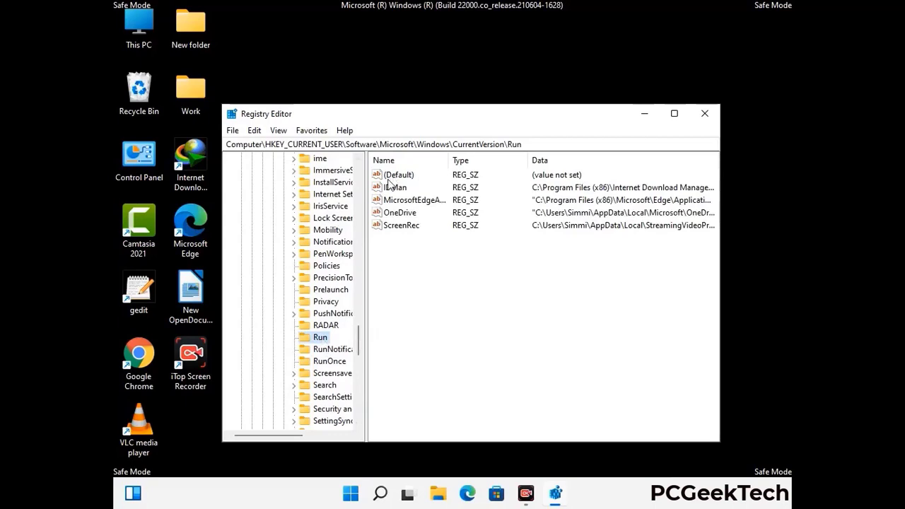
left_click(400, 228)
left_click(459, 232)
left_click(409, 227)
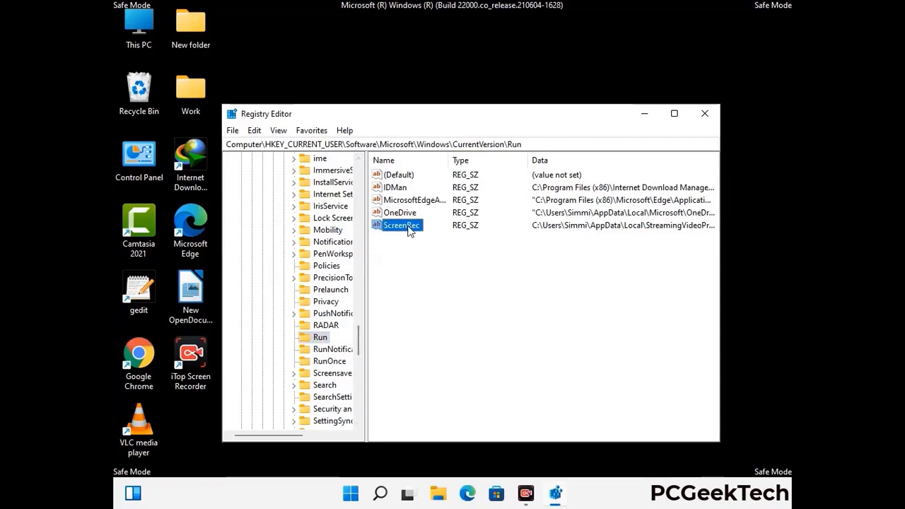
right_click(408, 228)
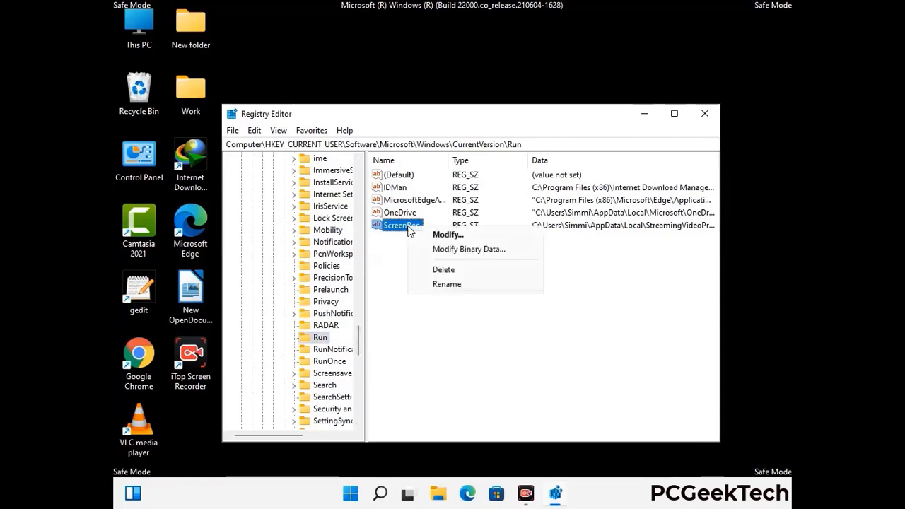
left_click(434, 268)
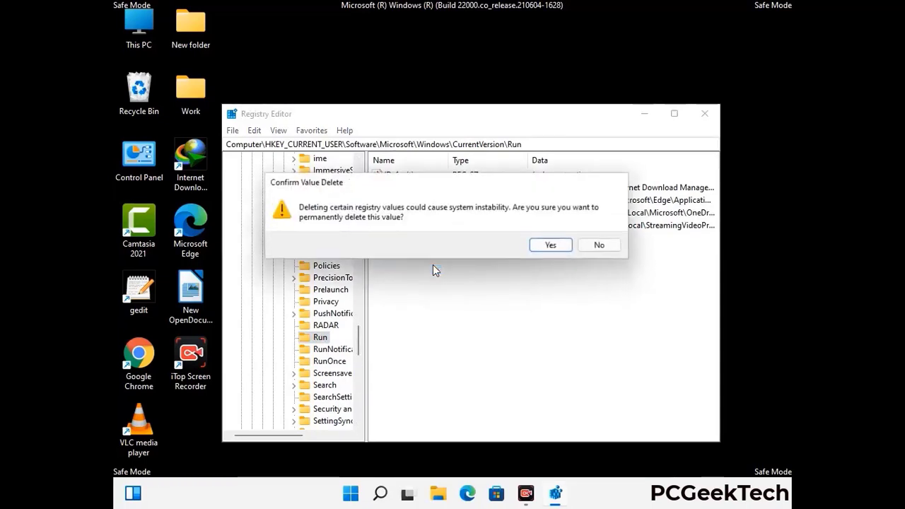
left_click(564, 247)
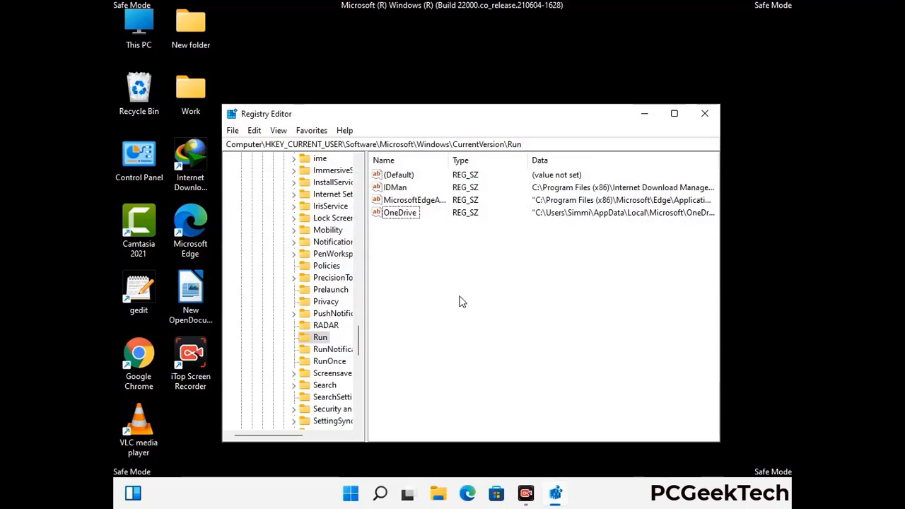
Search the registry for 'Virus Nam', stop the search, and close Registry Editor
key("ctrl+f")
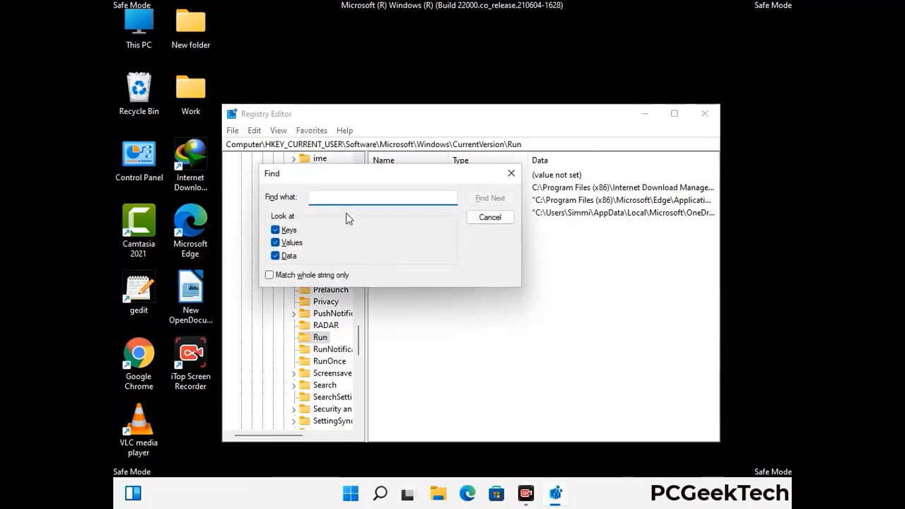
type("Virus Name")
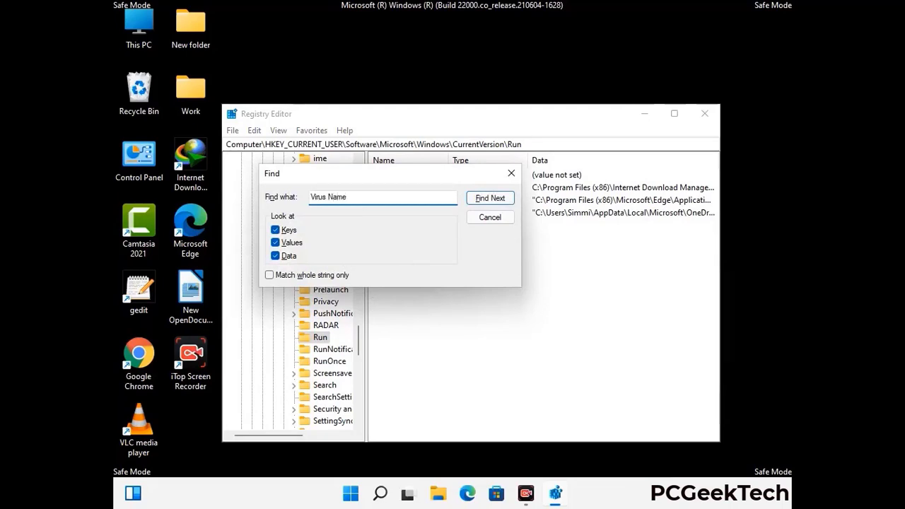
left_click(479, 202)
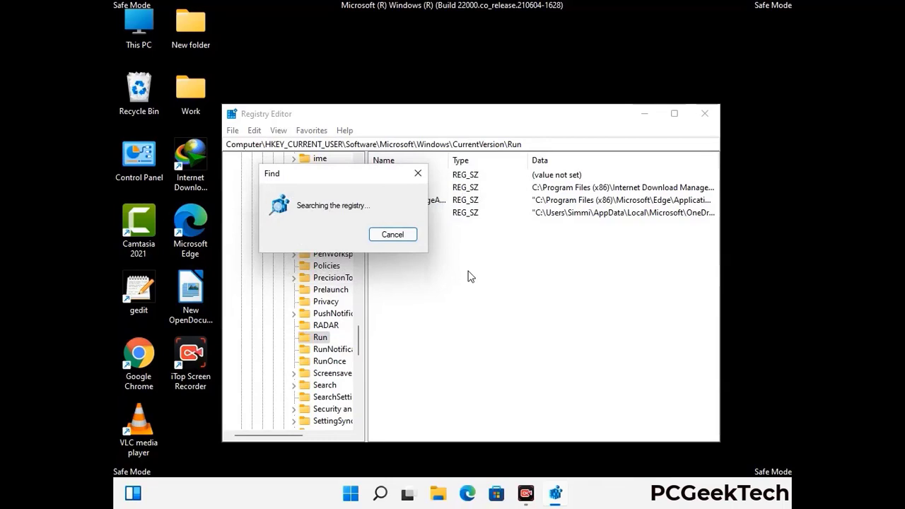
left_click(418, 174)
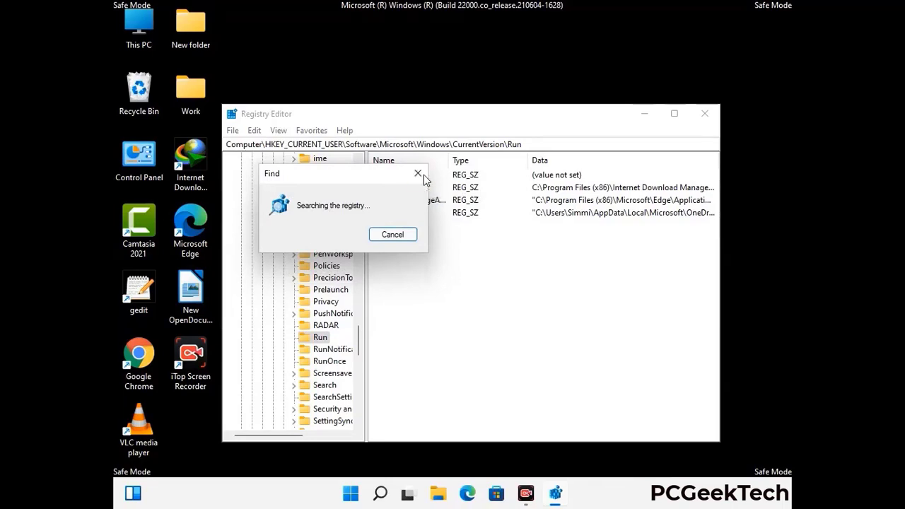
left_click(704, 114)
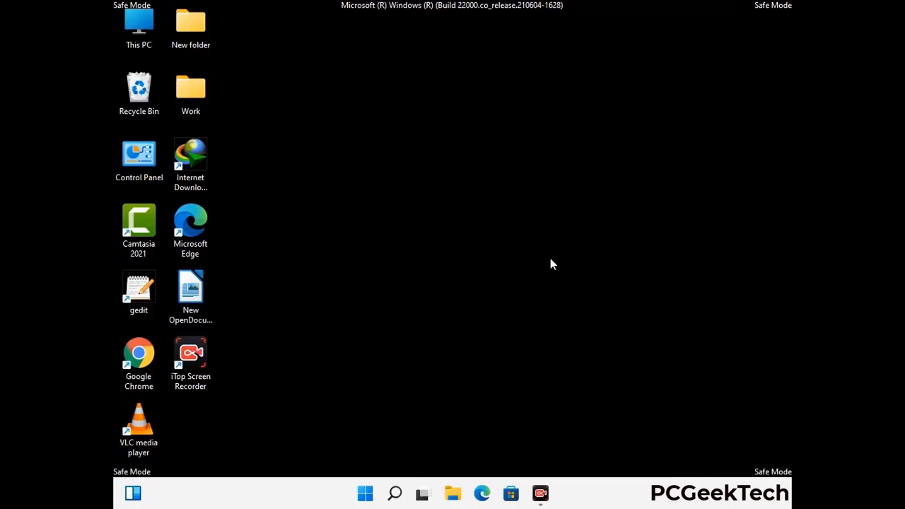
Launch msconfig and uncheck Safe boot on the Boot tab
key("super+r")
left_click_drag(263, 329, 463, 138)
type("ms")
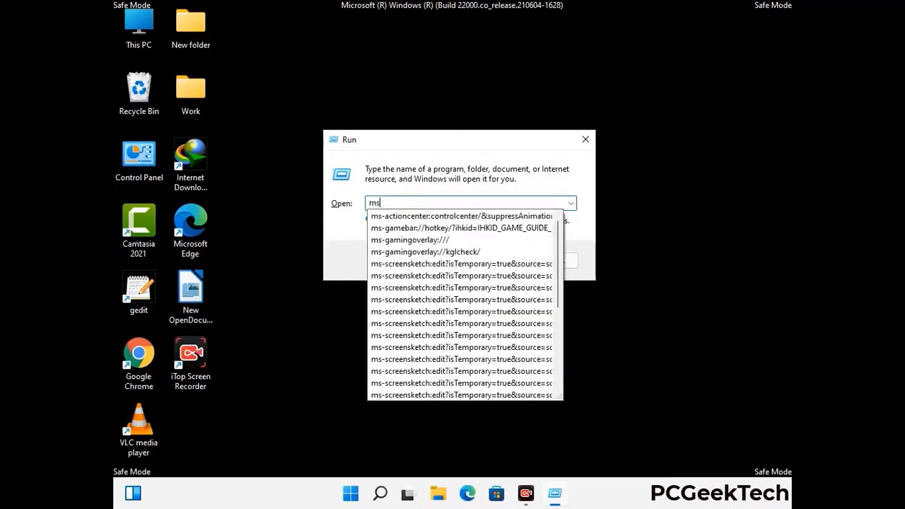
type("config")
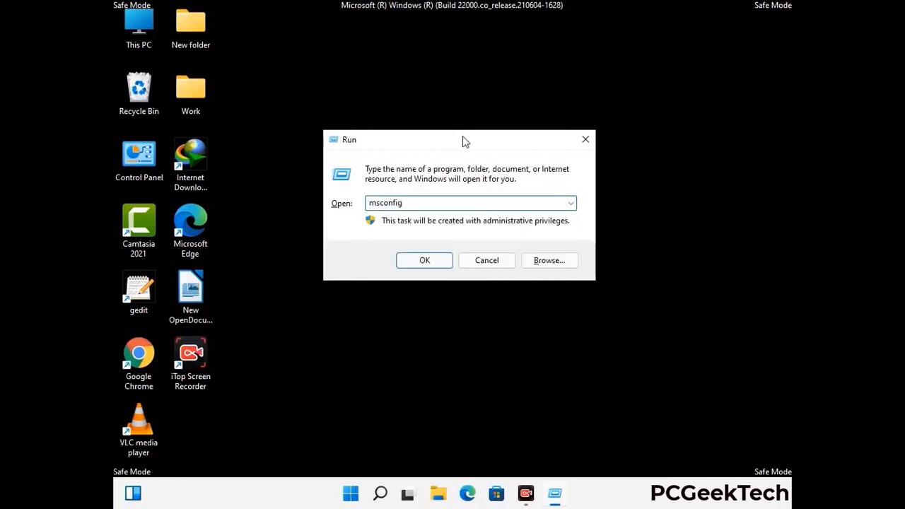
left_click(419, 260)
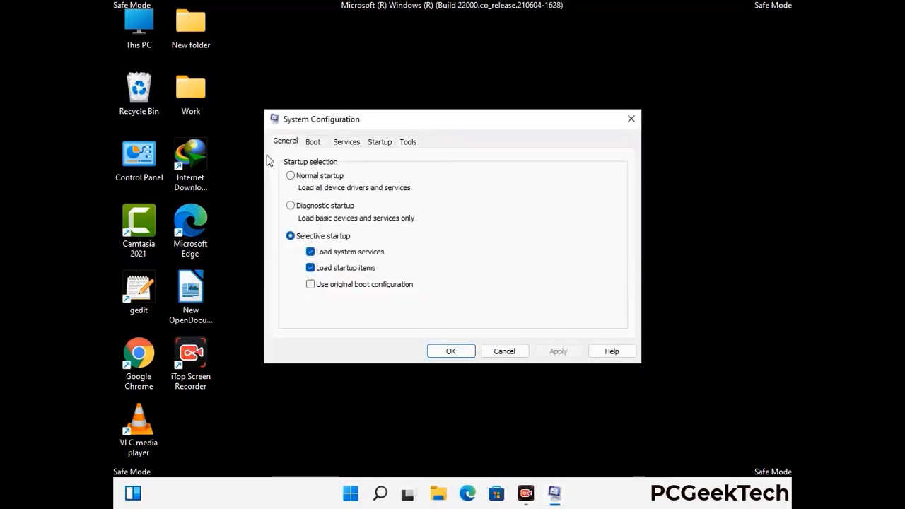
left_click(313, 141)
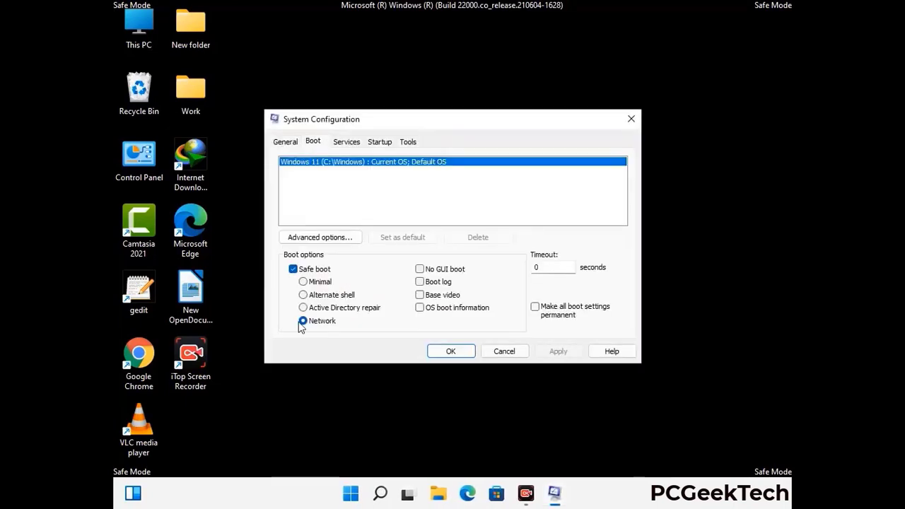
left_click(292, 269)
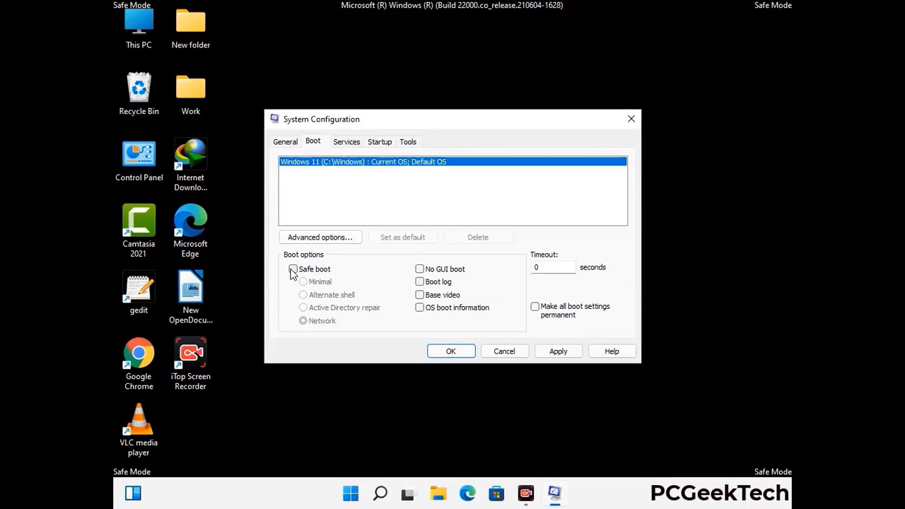